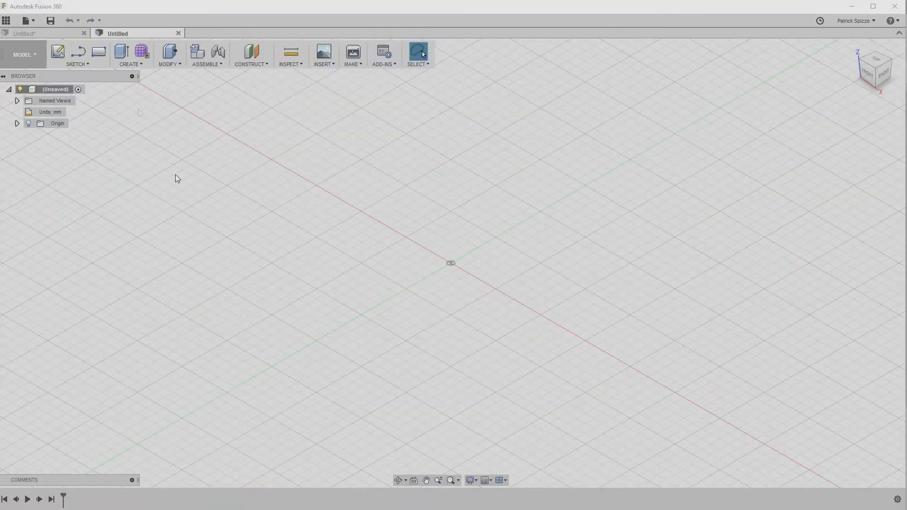
# - Start a new sketch on the ground (XY) plane and pan the origin toward the lower right
pyautogui.click(58, 52)
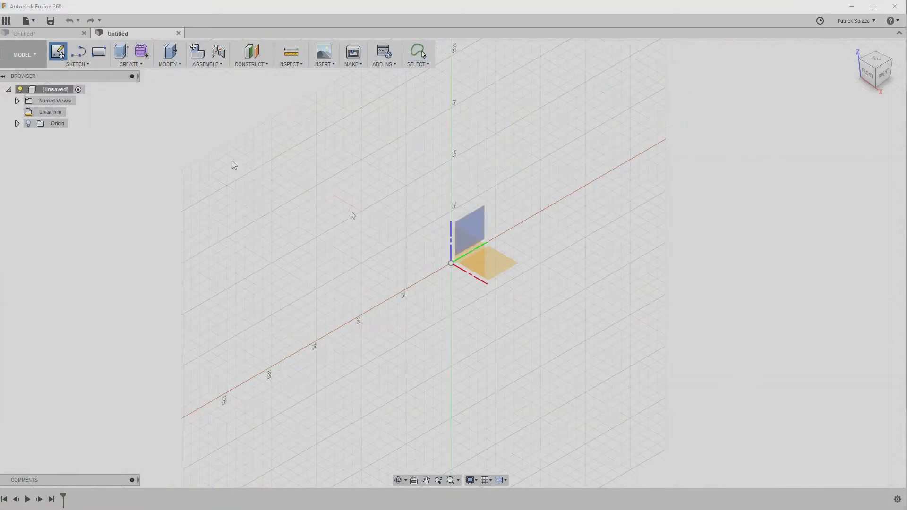
pyautogui.click(503, 263)
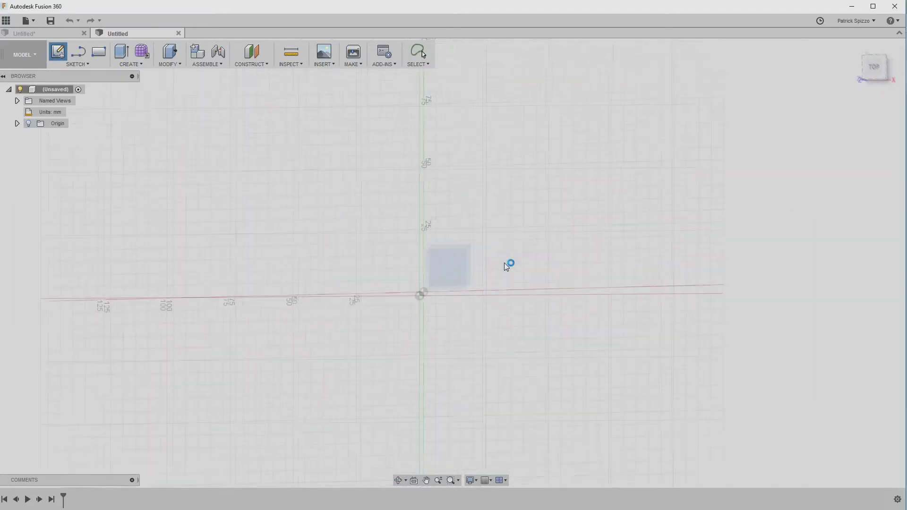
pyautogui.moveTo(434, 309)
pyautogui.mouseDown(button='middle')
pyautogui.moveTo(389, 313)
pyautogui.moveTo(411, 334)
pyautogui.moveTo(425, 318)
pyautogui.mouseUp(button='middle')
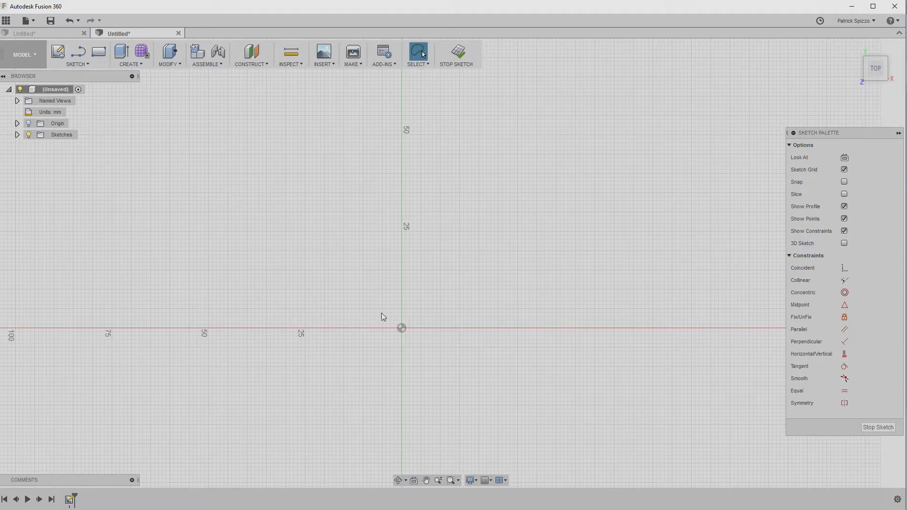
pyautogui.moveTo(372, 287); pyautogui.dragTo(433, 322, button='middle')
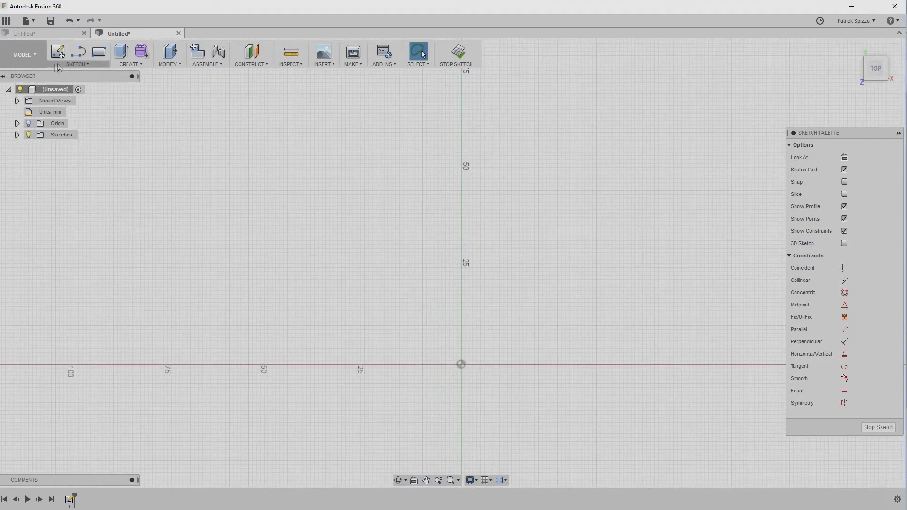
# - Draw a 28.5 mm horizontal base line from the sketch origin
pyautogui.click(74, 64)
pyautogui.click(68, 85)
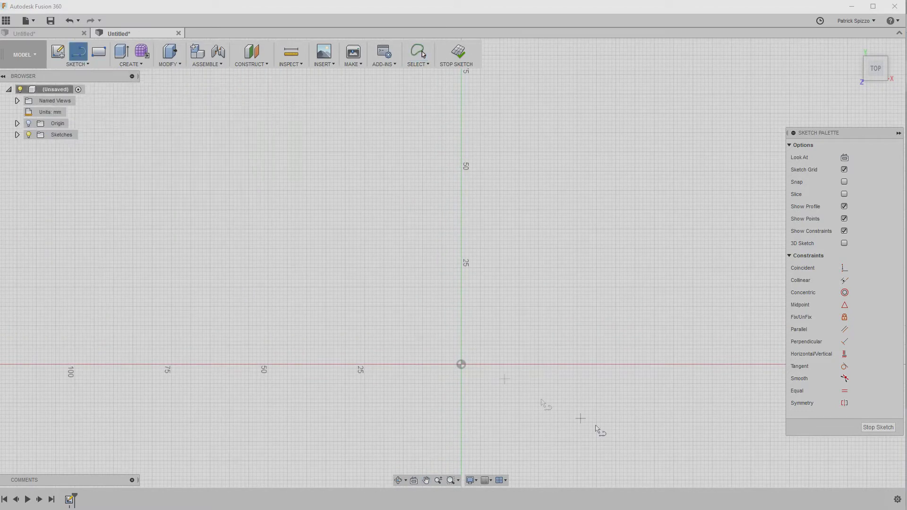
pyautogui.click(461, 364)
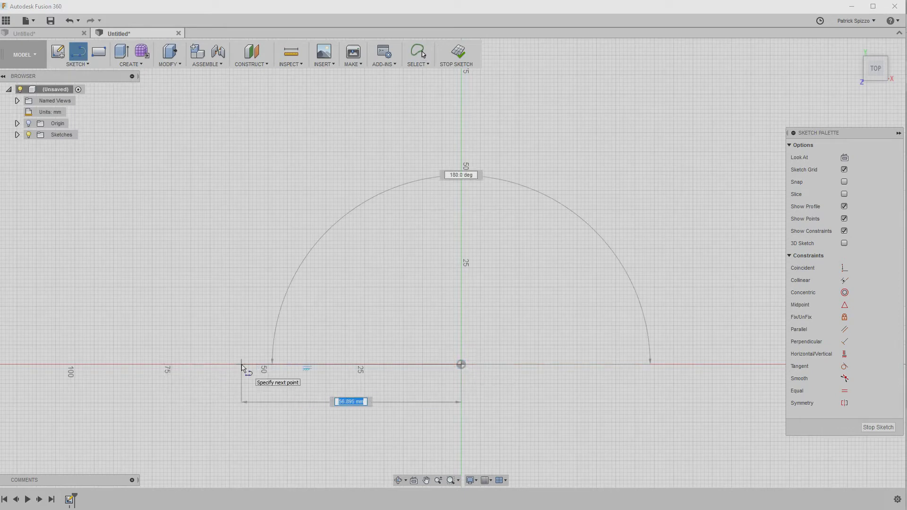
pyautogui.write('28.5')
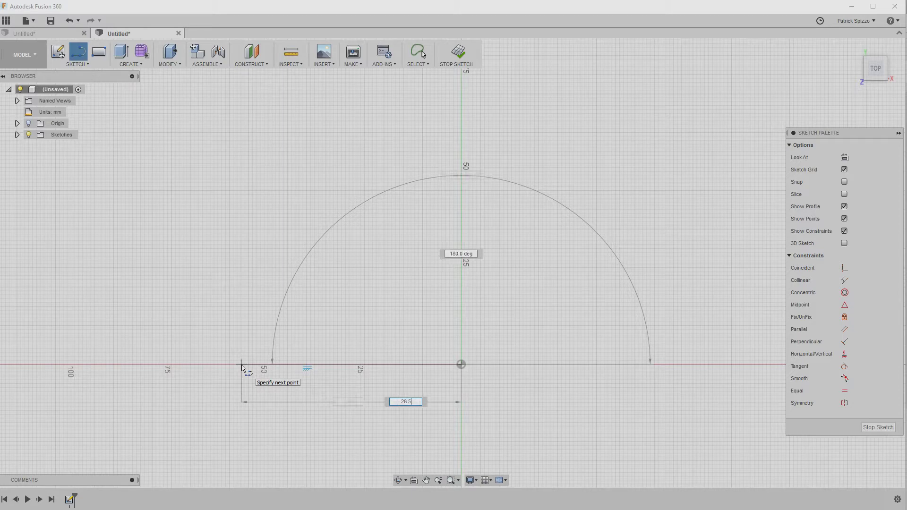
pyautogui.press('Return')
pyautogui.scroll(3, 425, 364)
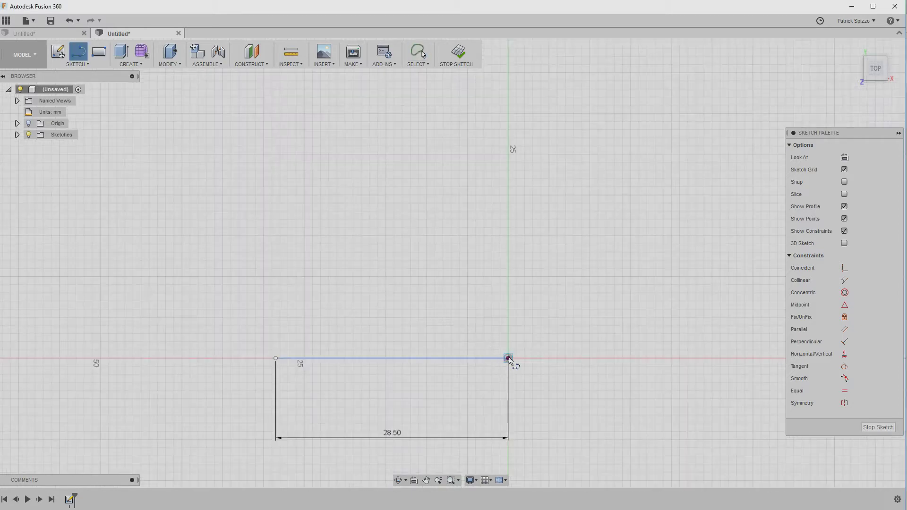
# - Draw a 29 mm upright line, then move the 29.00 and 28.50 dimensions beside their lines
pyautogui.click(508, 358)
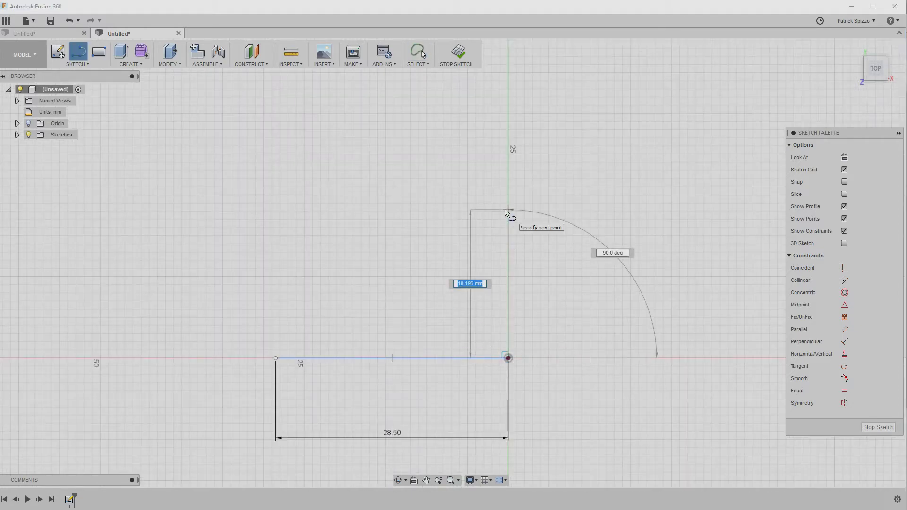
pyautogui.write('29')
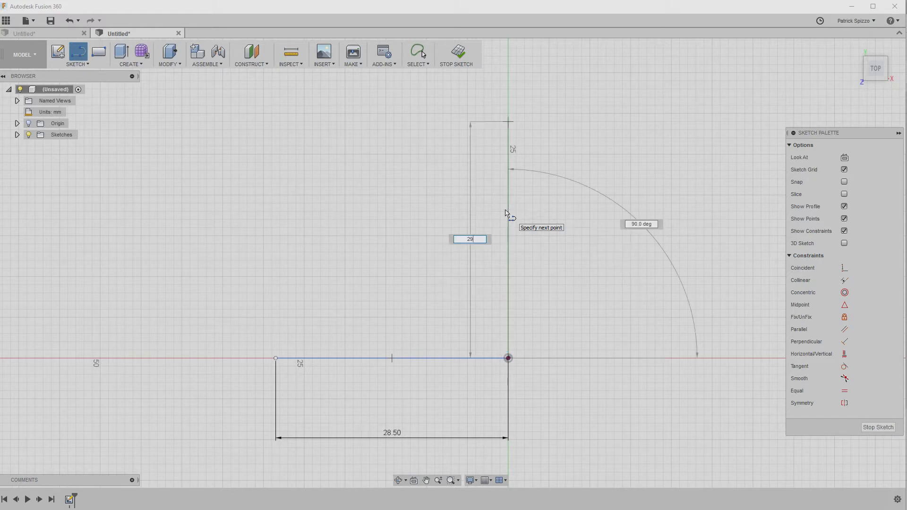
pyautogui.press('Return')
pyautogui.press('Escape')
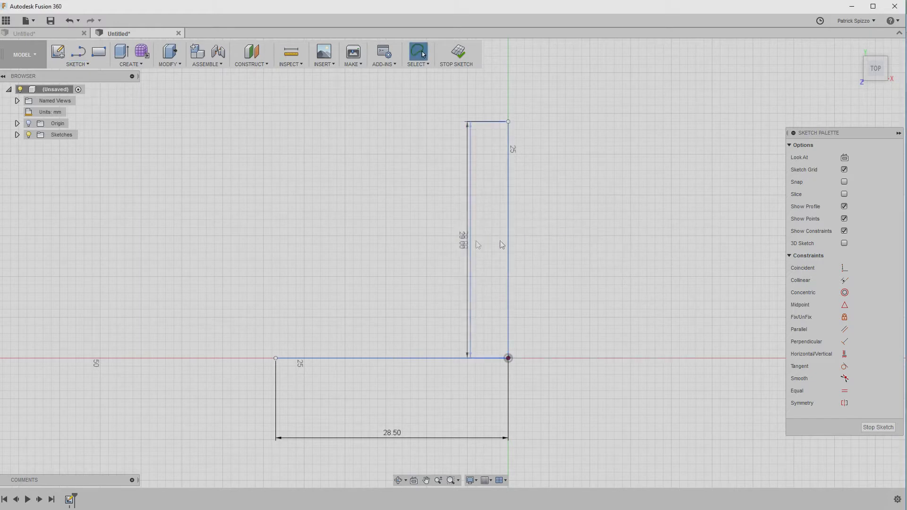
pyautogui.moveTo(502, 244); pyautogui.dragTo(530, 260)
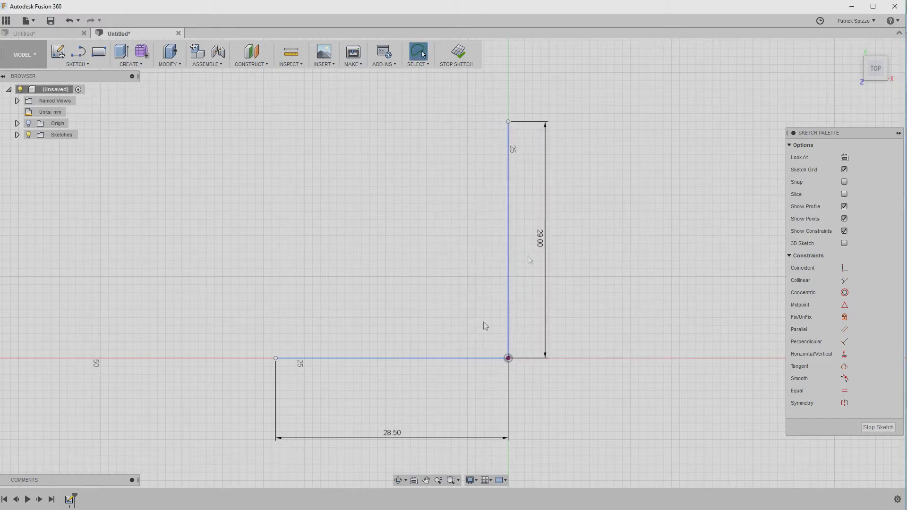
pyautogui.moveTo(392, 433); pyautogui.dragTo(394, 373)
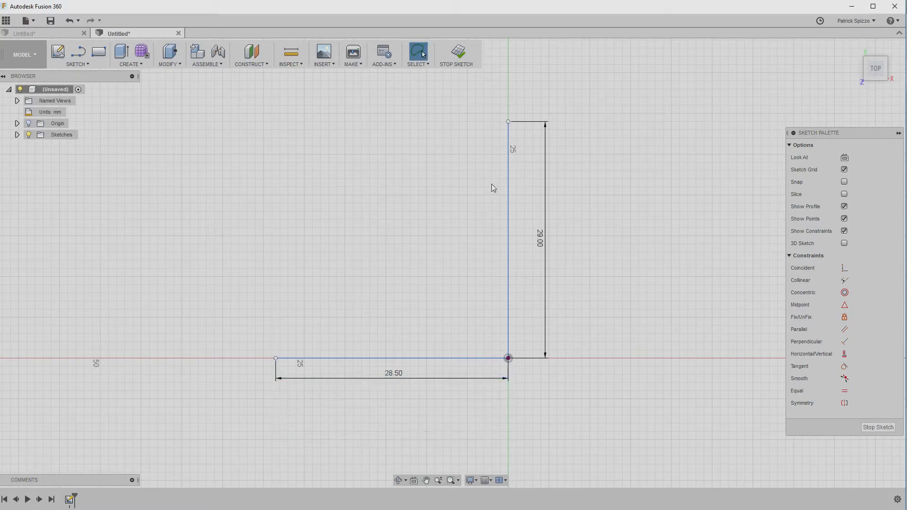
pyautogui.moveTo(467, 176); pyautogui.dragTo(481, 202, button='middle')
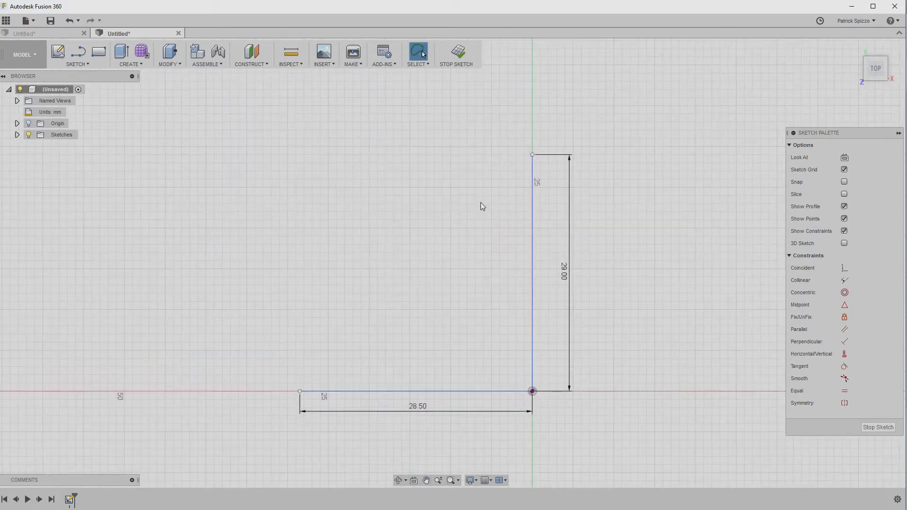
pyautogui.press('l')
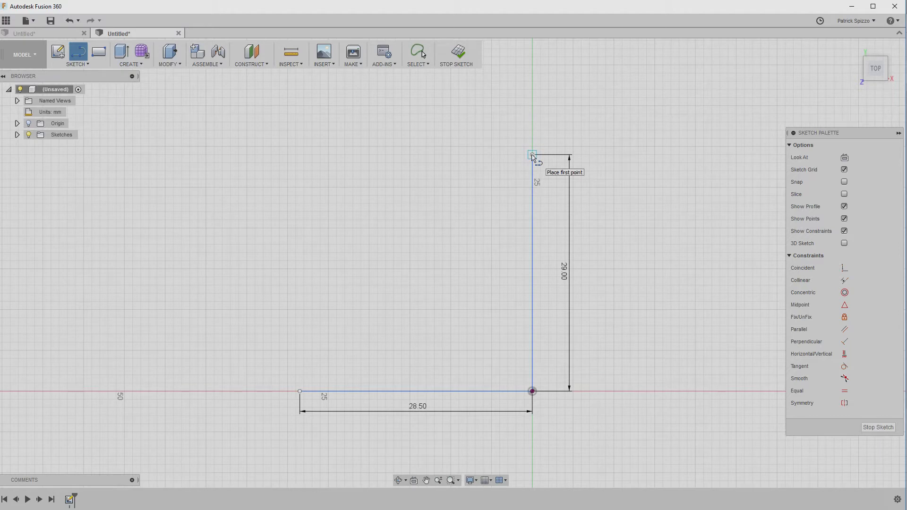
# - Draw a 32 mm top edge from the upright's top, then a 19 mm side going down
pyautogui.click(532, 155)
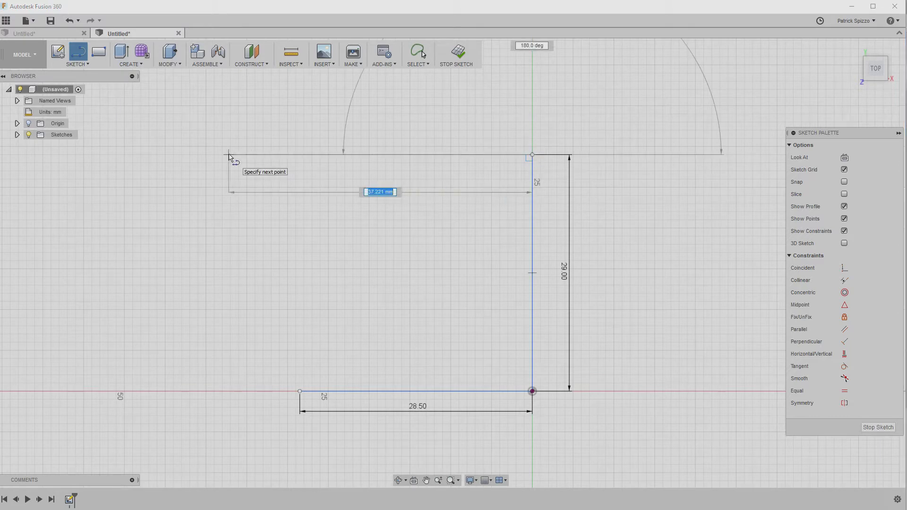
pyautogui.write('32')
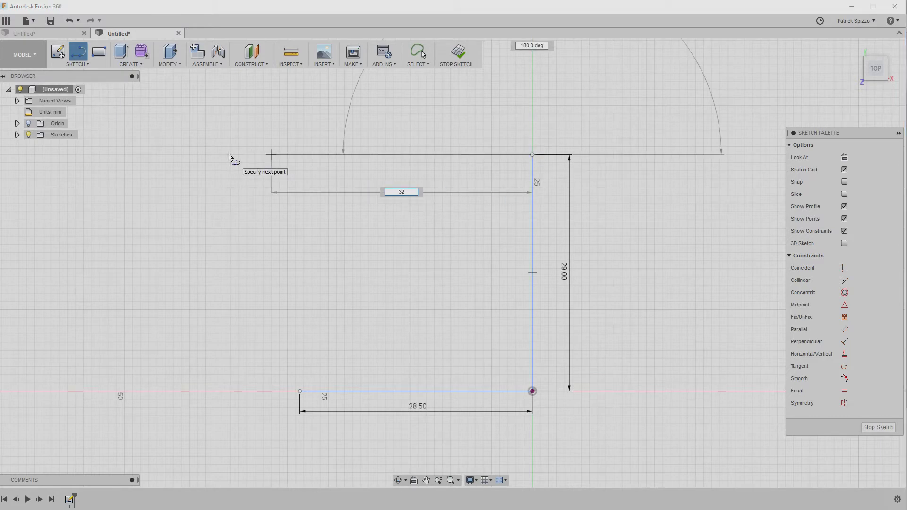
pyautogui.press('Return')
pyautogui.moveTo(272, 156); pyautogui.dragTo(273, 252)
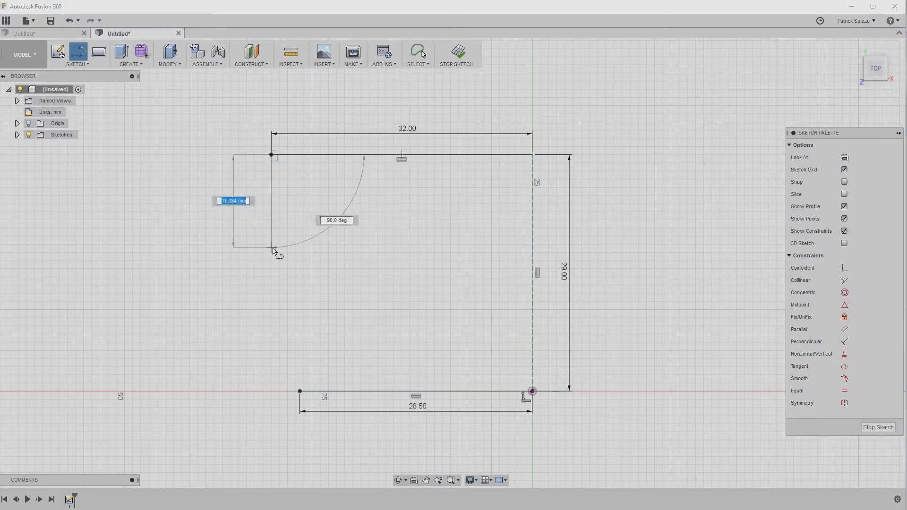
pyautogui.write('19')
pyautogui.press('Return')
pyautogui.press('Escape')
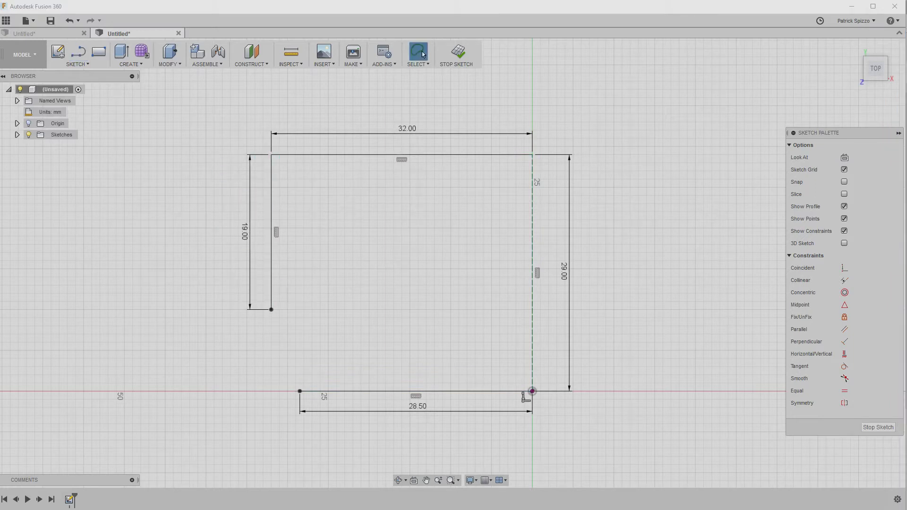
# - Draw an angled edge from the bottom of the 19 mm side to the base line's left end
pyautogui.press('l')
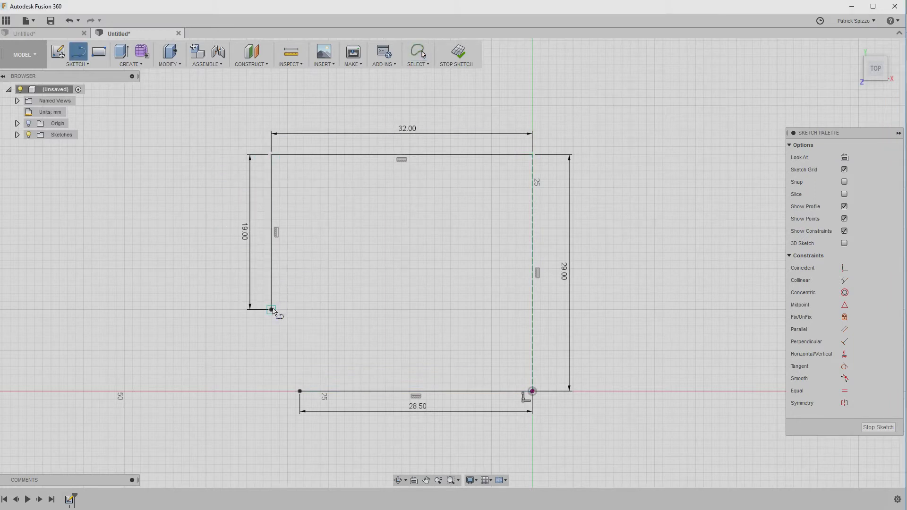
pyautogui.click(271, 309)
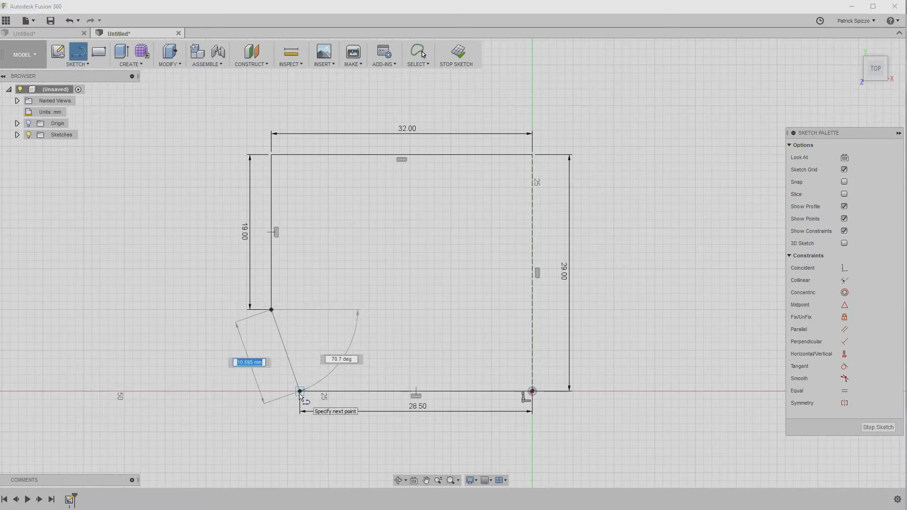
pyautogui.click(300, 392)
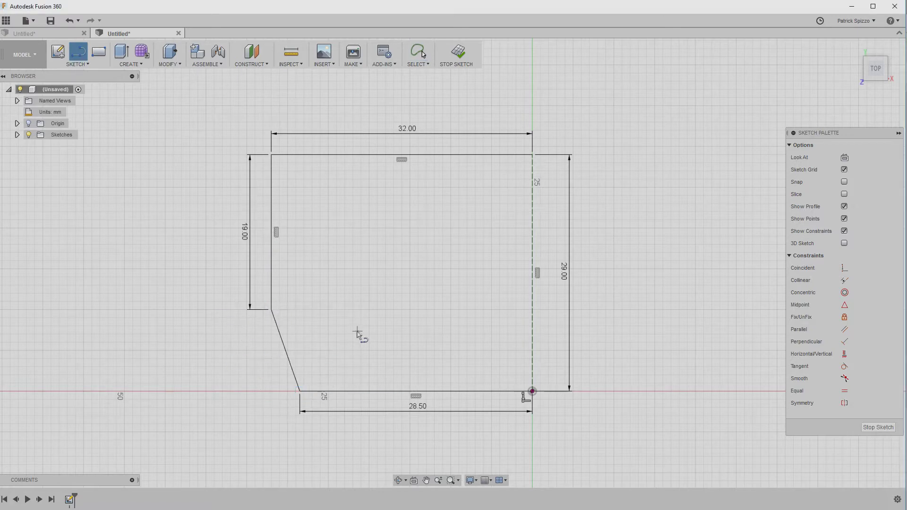
pyautogui.press('Escape')
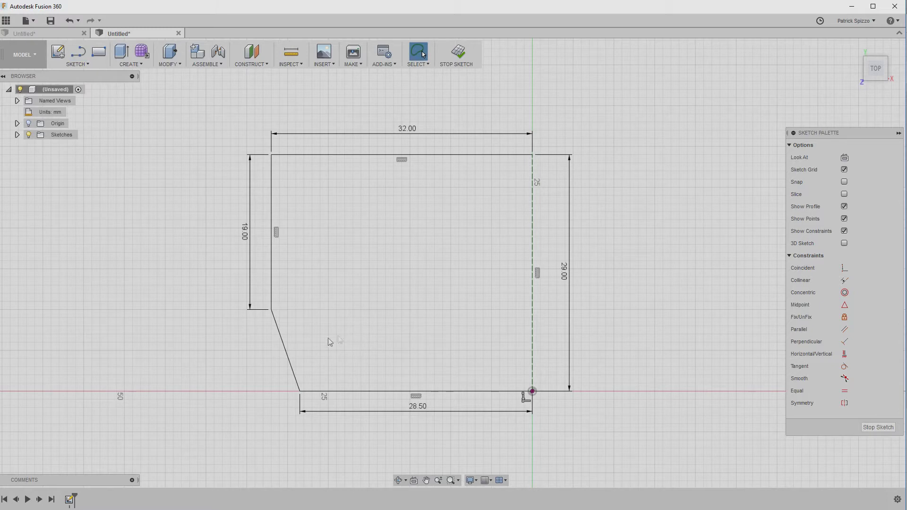
# - Fillet the corner below the 19 mm side with a 3 mm radius
pyautogui.scroll(3, 303, 283)
pyautogui.click(77, 64)
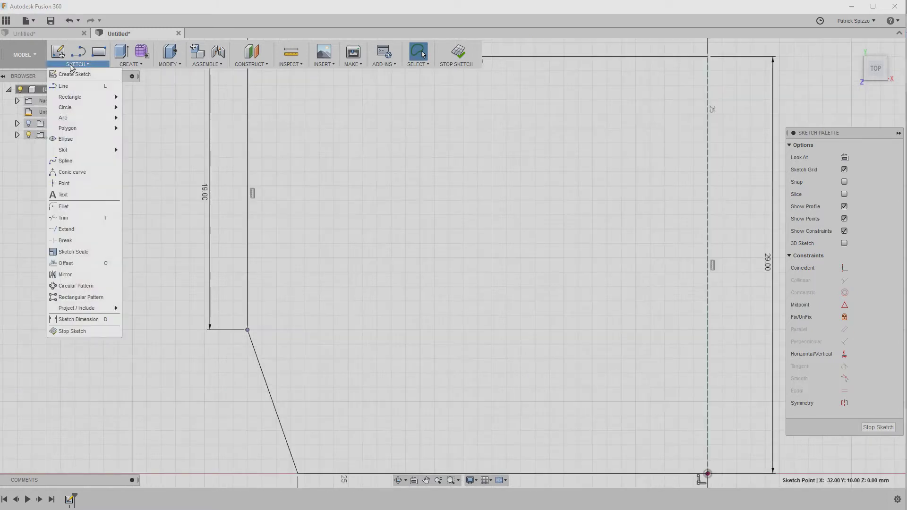
pyautogui.click(79, 208)
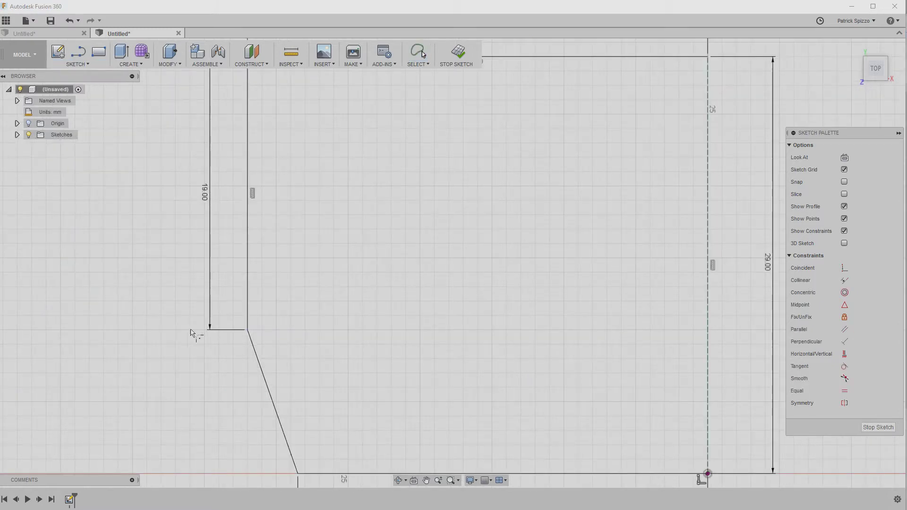
pyautogui.click(247, 330)
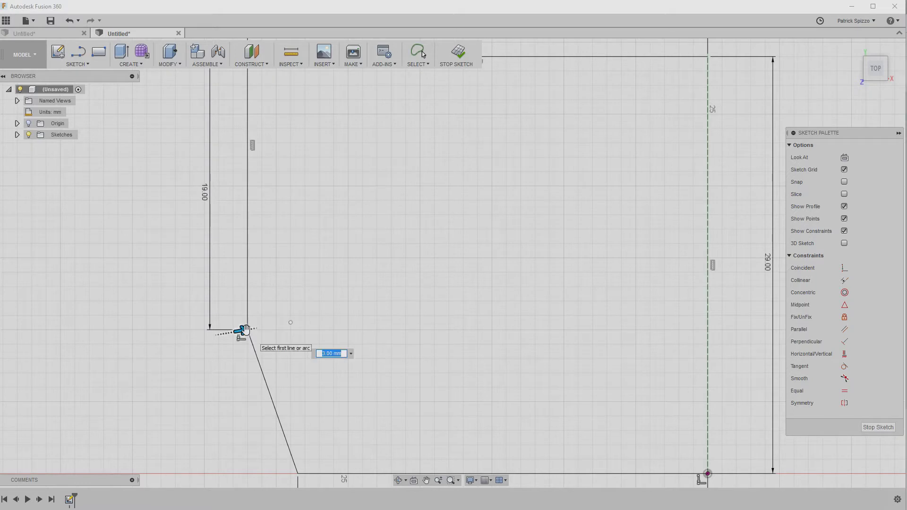
pyautogui.press('Return')
# - Fillet the corner where the angled edge meets the base with a 2.5 mm radius
pyautogui.moveTo(187, 285); pyautogui.dragTo(189, 126, button='middle')
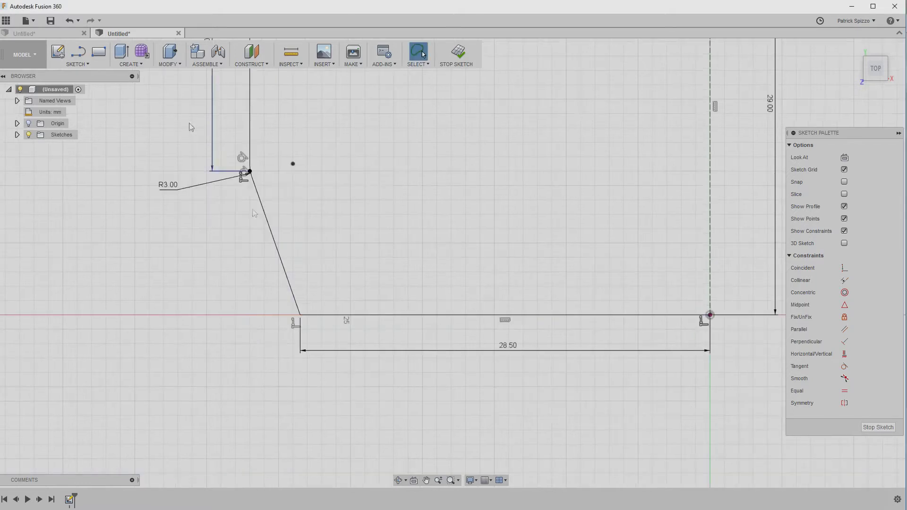
pyautogui.click(78, 64)
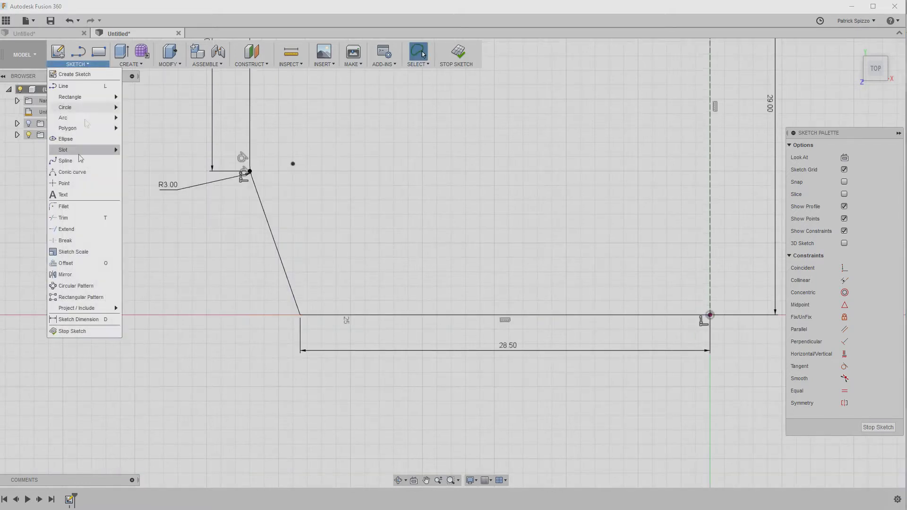
pyautogui.click(82, 212)
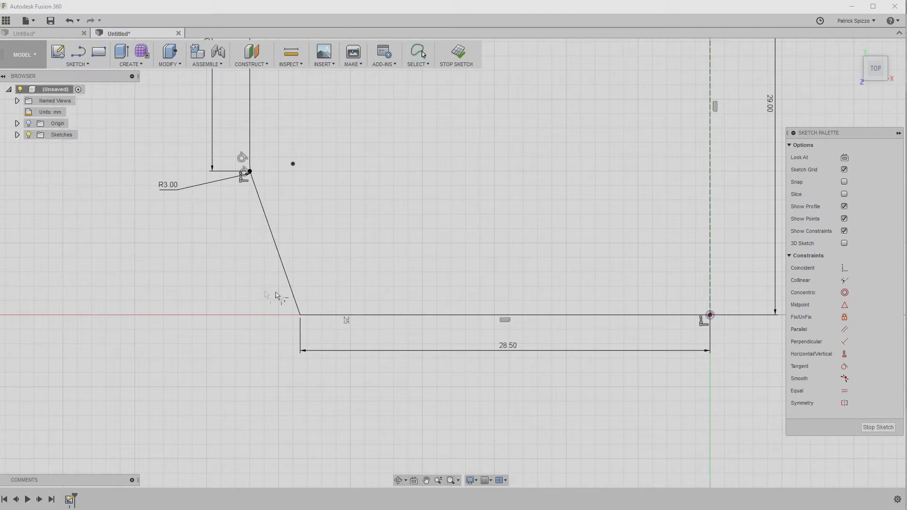
pyautogui.click(301, 316)
pyautogui.write('2.5')
pyautogui.press('Return')
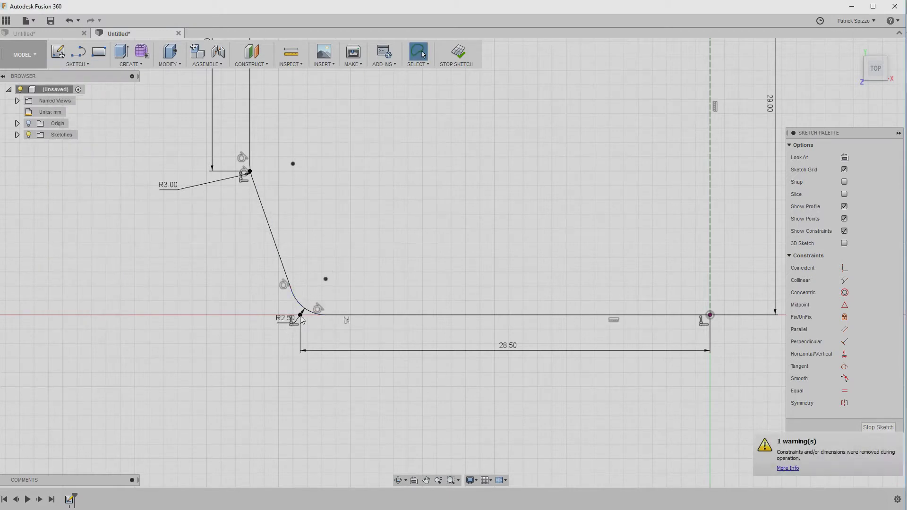
# - Zoom out and pan until the whole dimensioned half profile is visible
pyautogui.scroll(-1, 448, 262)
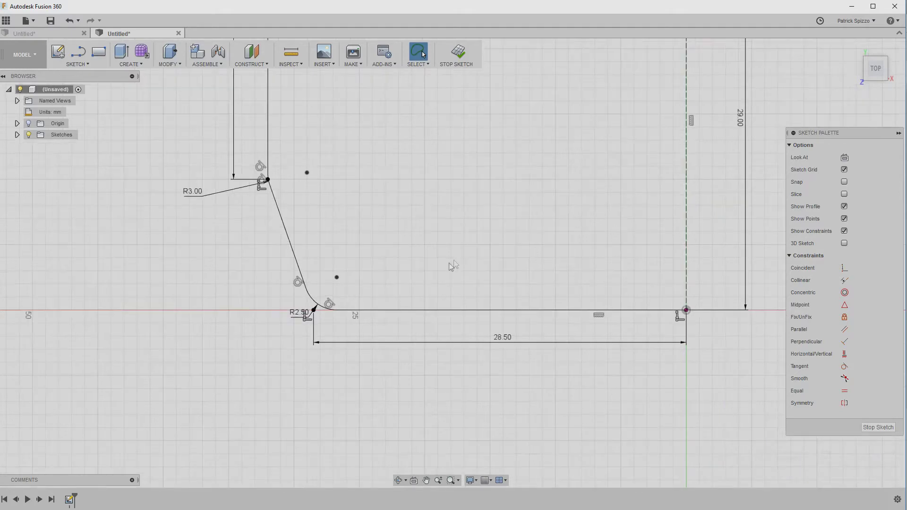
pyautogui.moveTo(453, 265)
pyautogui.mouseDown(button='middle')
pyautogui.moveTo(438, 263)
pyautogui.moveTo(401, 332)
pyautogui.mouseUp(button='middle')
pyautogui.scroll(-2, 351, 310)
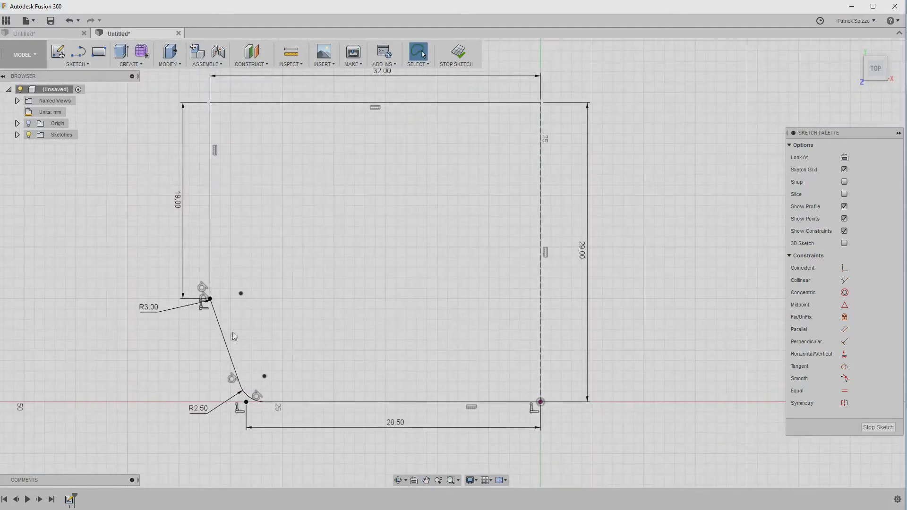
pyautogui.moveTo(290, 188)
pyautogui.mouseDown(button='middle')
pyautogui.moveTo(300, 216)
pyautogui.moveTo(318, 204)
pyautogui.mouseUp(button='middle')
# - Draw a spline from the left edge to the top line, tangent horizontal at the top, start snapped onto the edge
pyautogui.click(86, 66)
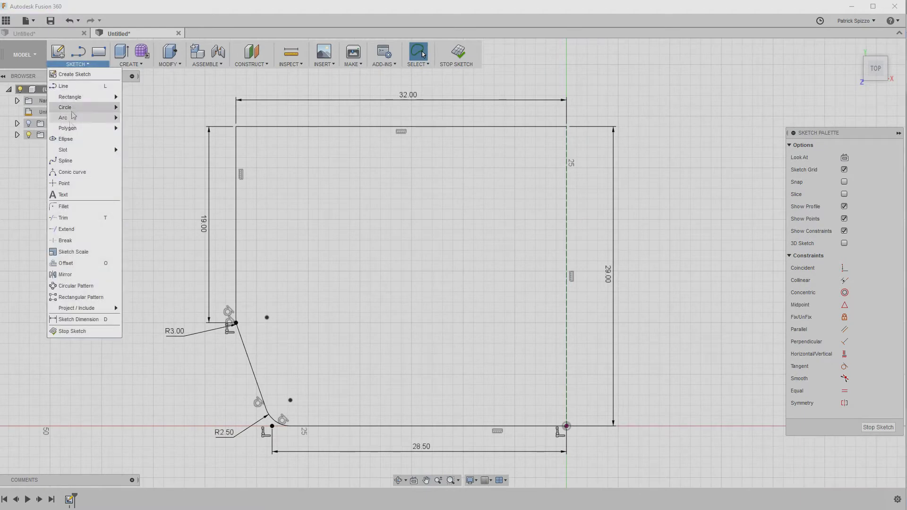
pyautogui.click(66, 161)
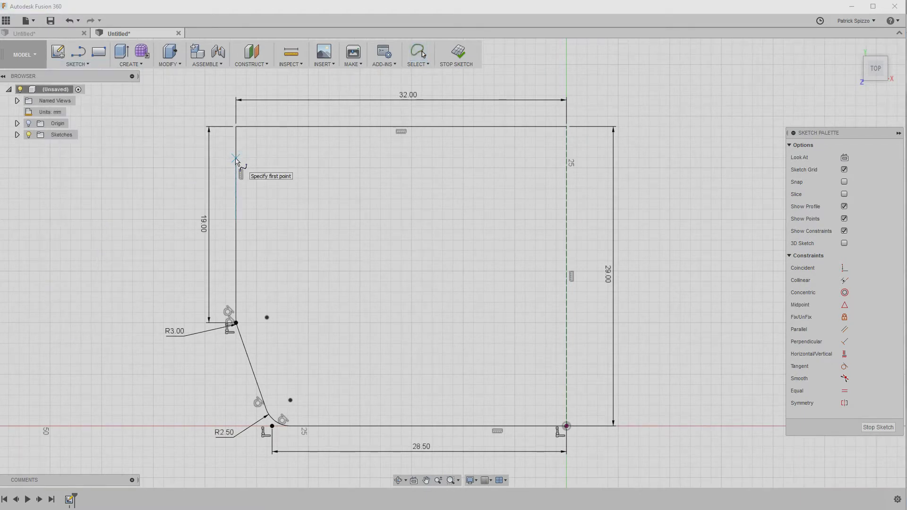
pyautogui.click(236, 159)
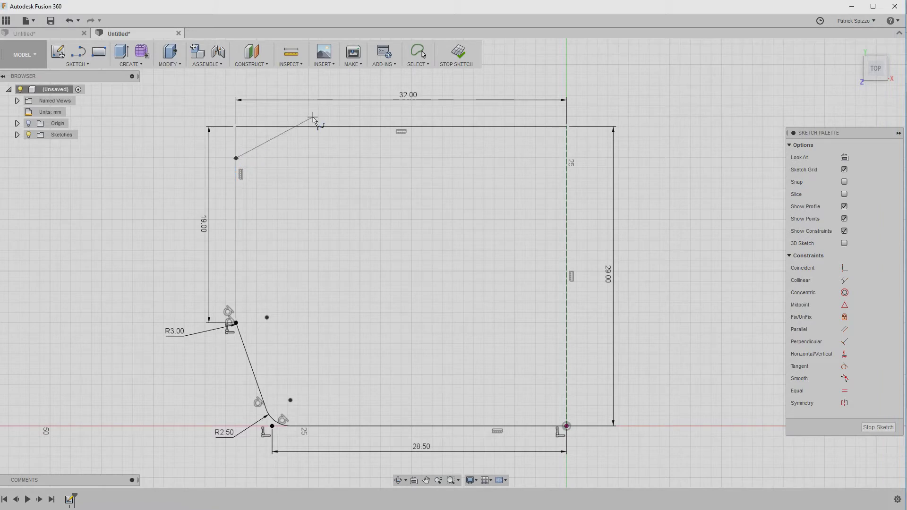
pyautogui.click(349, 127)
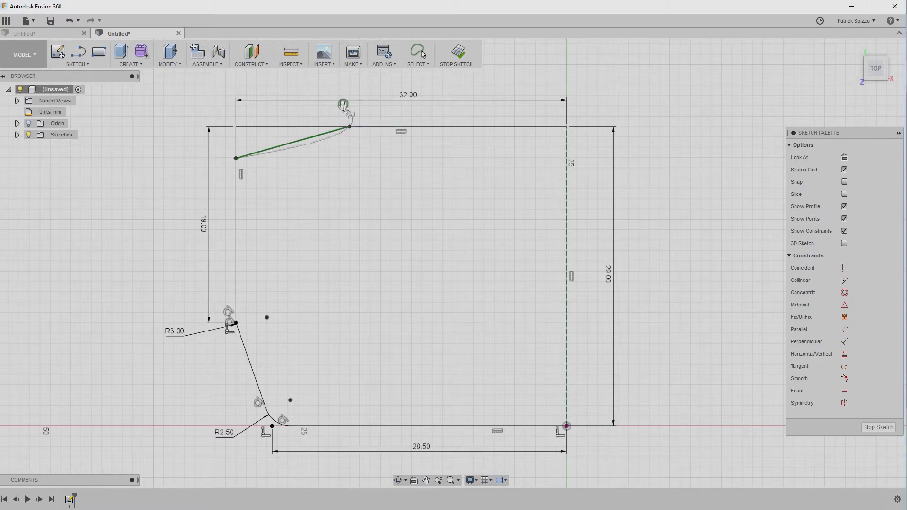
pyautogui.press('Return')
pyautogui.press('Escape')
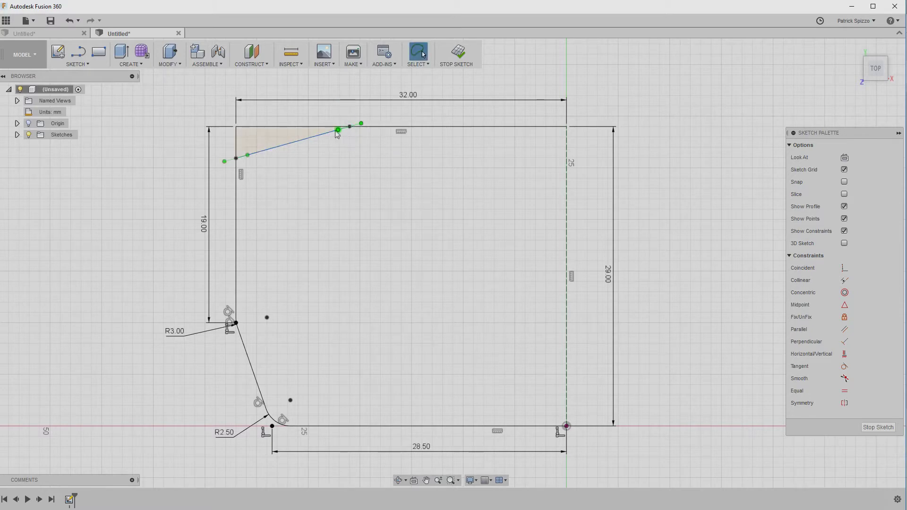
pyautogui.moveTo(338, 132); pyautogui.dragTo(320, 126)
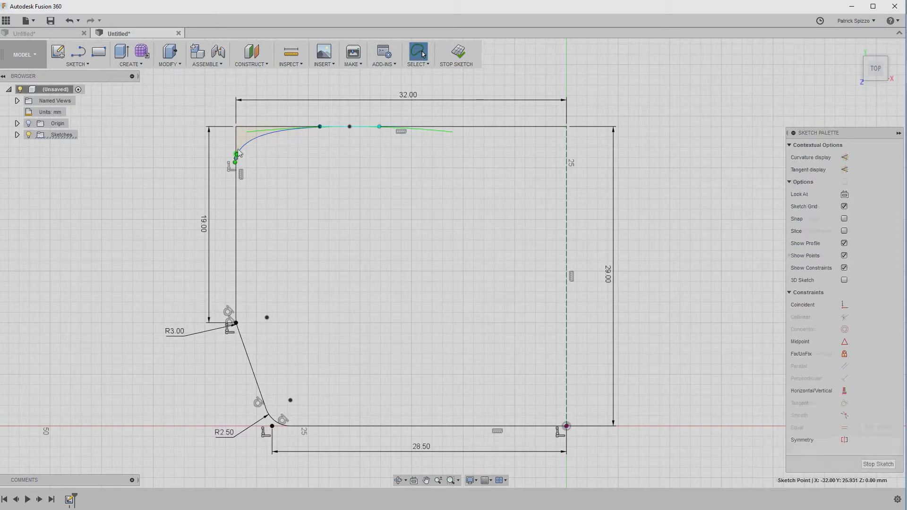
pyautogui.click(237, 153)
pyautogui.moveTo(239, 150); pyautogui.dragTo(237, 156)
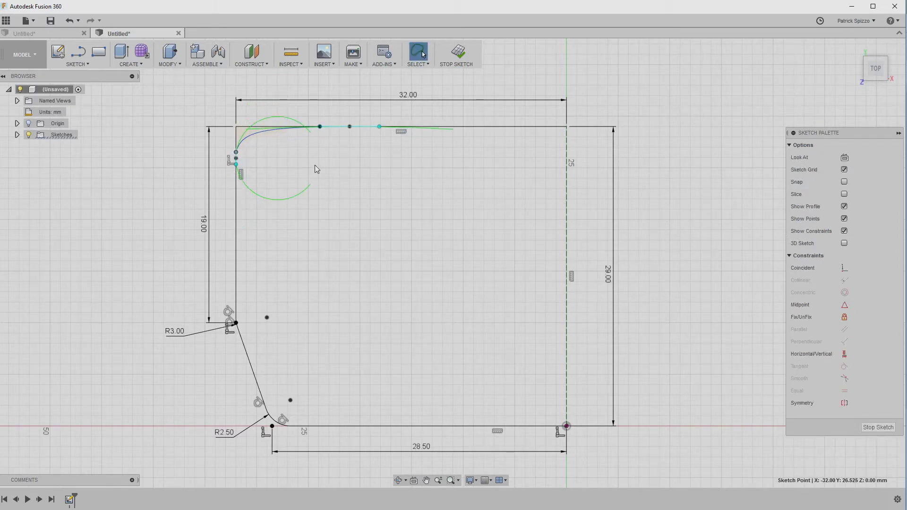
# - Select the half profile's top edge, left edge, diagonal, lower corner arc and bottom edge
pyautogui.click(173, 150)
pyautogui.click(434, 127)
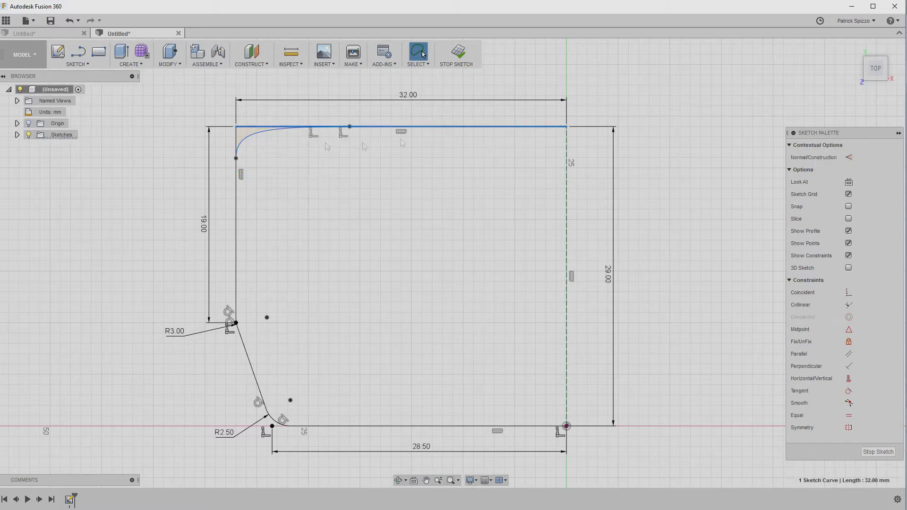
pyautogui.keyDown('ctrl'); pyautogui.click(236, 284); pyautogui.keyUp('ctrl')
pyautogui.keyDown('ctrl'); pyautogui.click(250, 361); pyautogui.keyUp('ctrl')
pyautogui.keyDown('ctrl'); pyautogui.click(273, 421); pyautogui.keyUp('ctrl')
pyautogui.keyDown('ctrl'); pyautogui.click(352, 426); pyautogui.keyUp('ctrl')
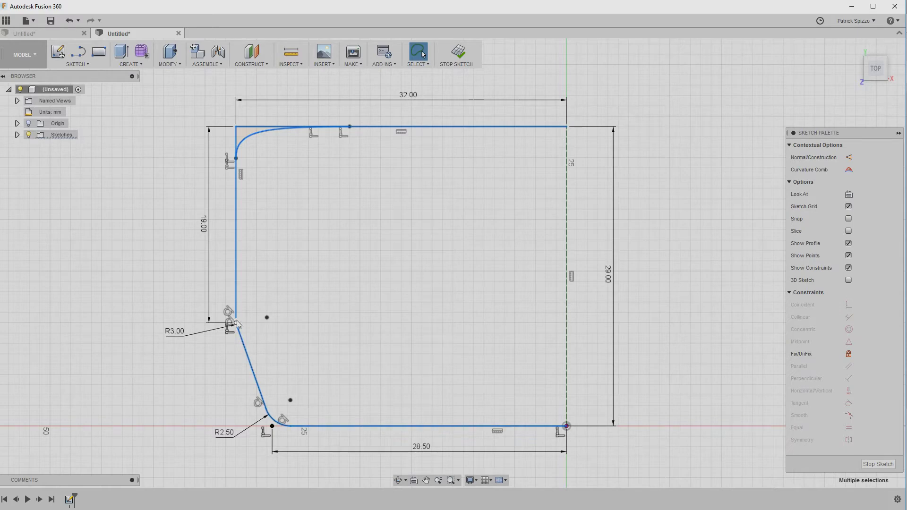
pyautogui.scroll(3, 237, 324)
pyautogui.scroll(-3, 374, 324)
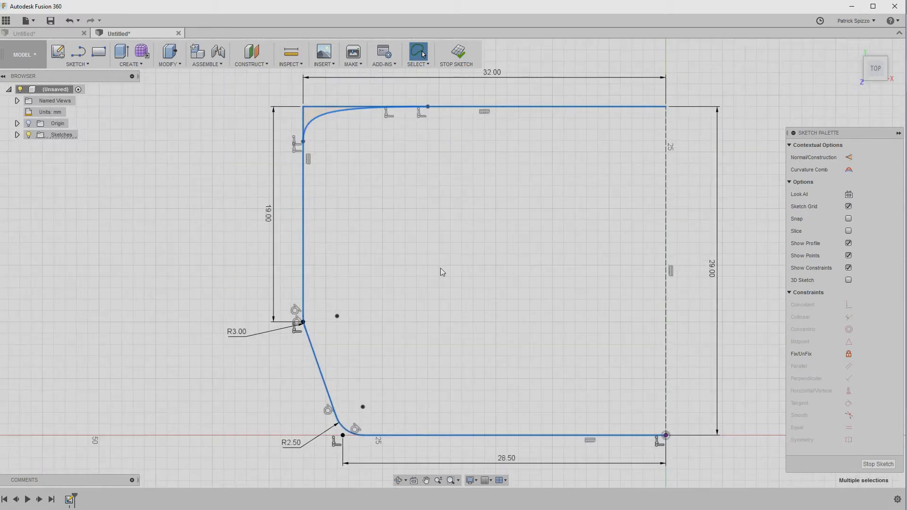
# - Mirror the selected curves across the dashed vertical centre line and finish the sketch
pyautogui.click(77, 65)
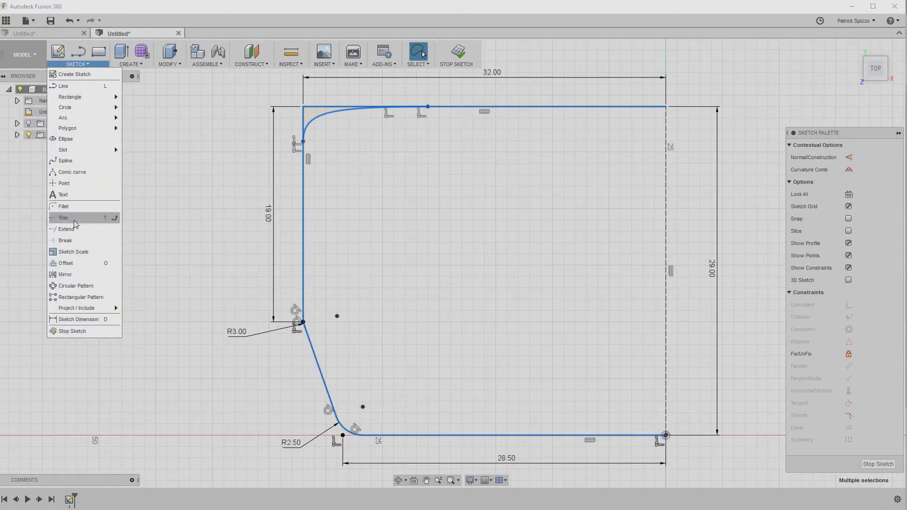
pyautogui.click(80, 275)
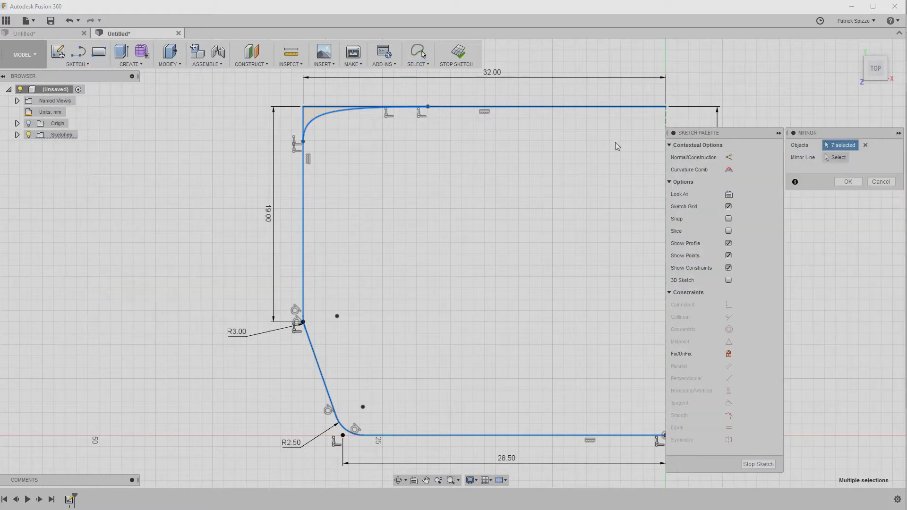
pyautogui.moveTo(503, 206); pyautogui.dragTo(455, 210, button='middle')
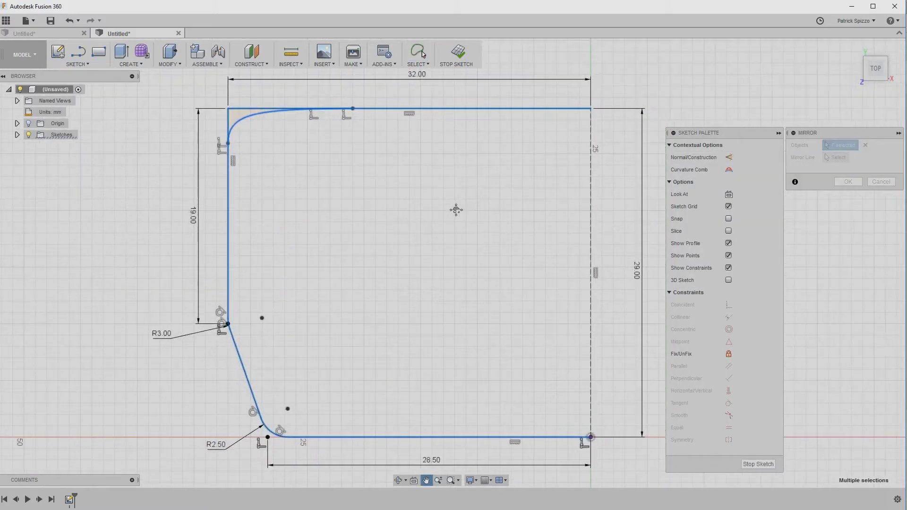
pyautogui.click(839, 158)
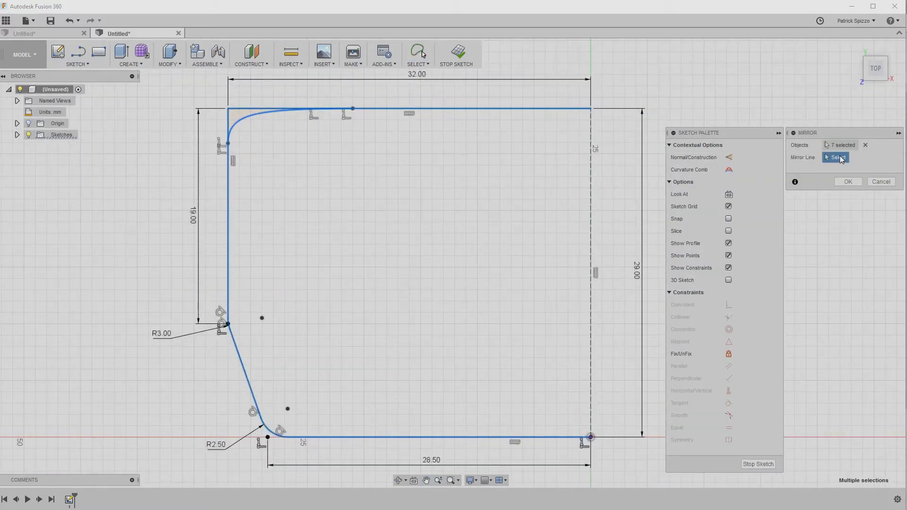
pyautogui.click(591, 214)
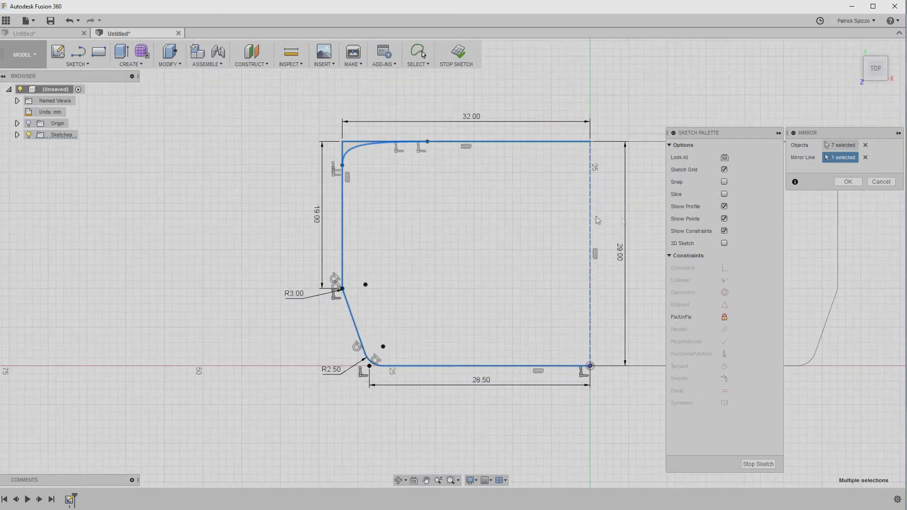
pyautogui.click(848, 182)
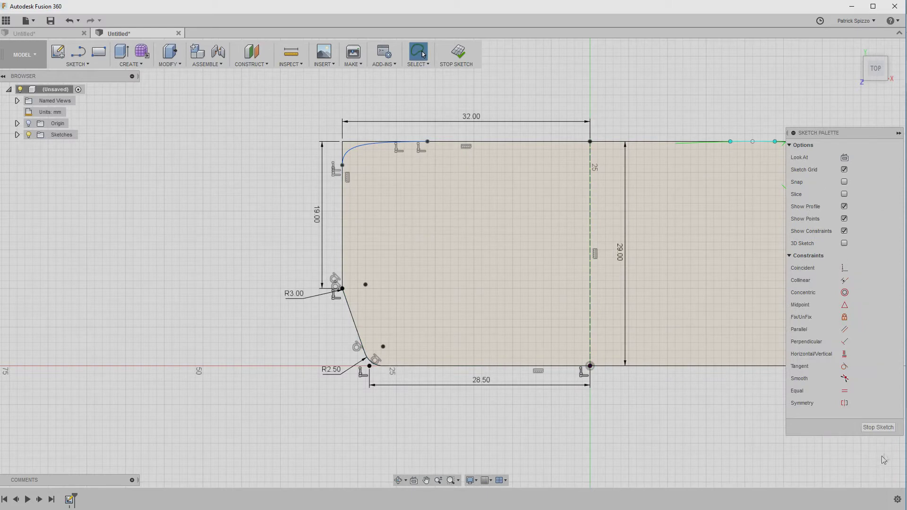
pyautogui.moveTo(722, 345); pyautogui.dragTo(530, 403, button='middle')
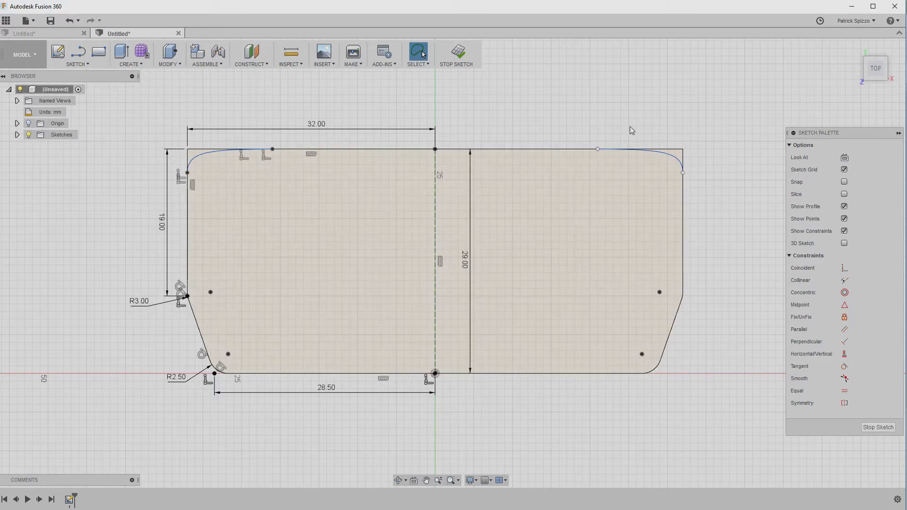
pyautogui.click(878, 427)
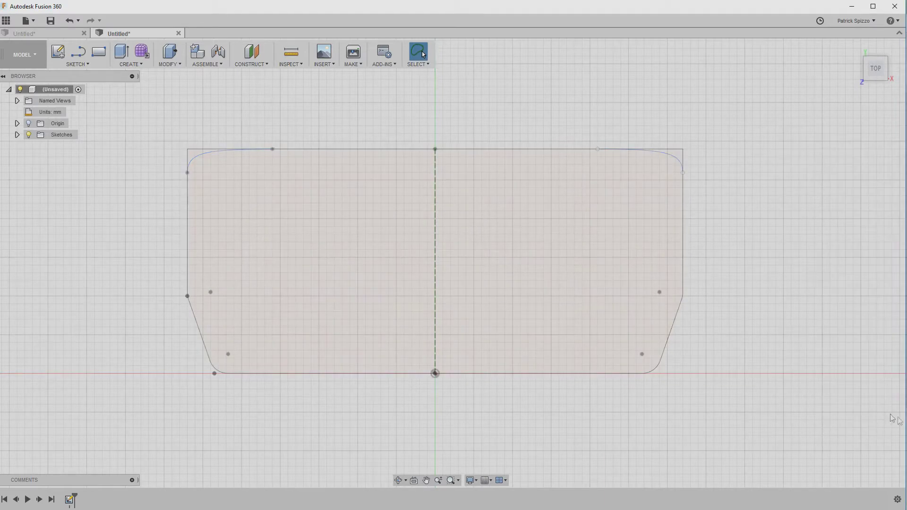
# - Rename Sketch1 to 'Base' in the browser, leave the sketch and return to the home view
pyautogui.click(17, 135)
pyautogui.click(65, 146)
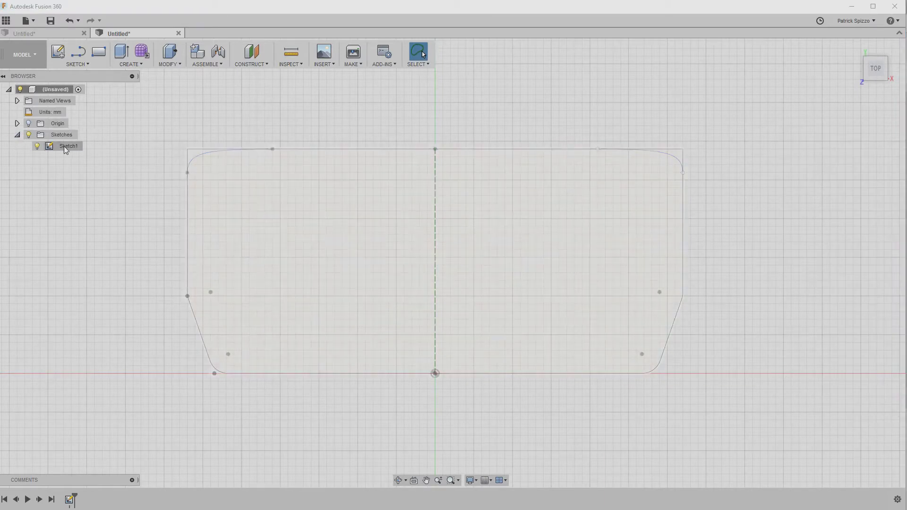
pyautogui.doubleClick(64, 146)
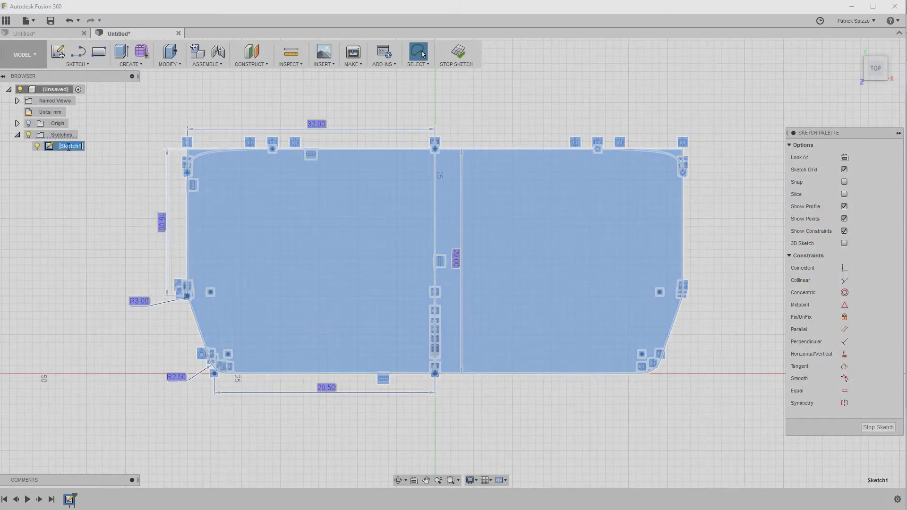
pyautogui.write('Base')
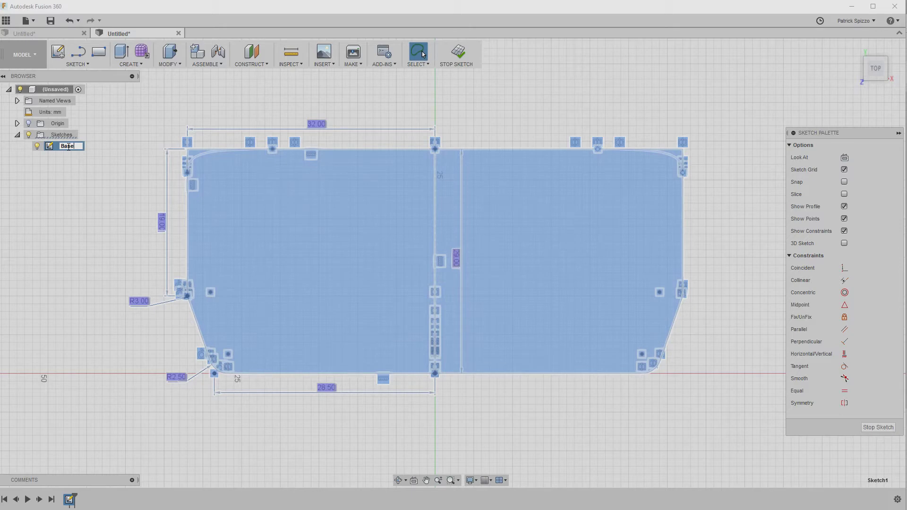
pyautogui.press('Return')
pyautogui.click(878, 428)
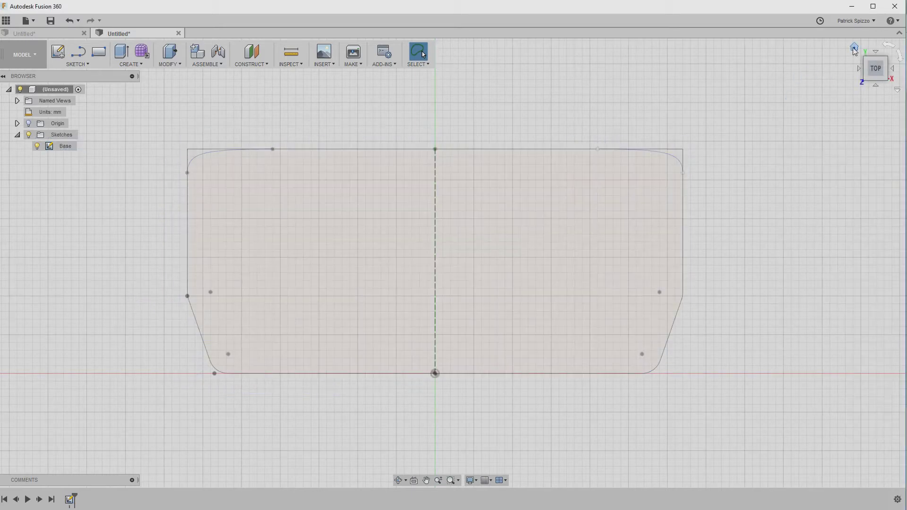
pyautogui.click(854, 49)
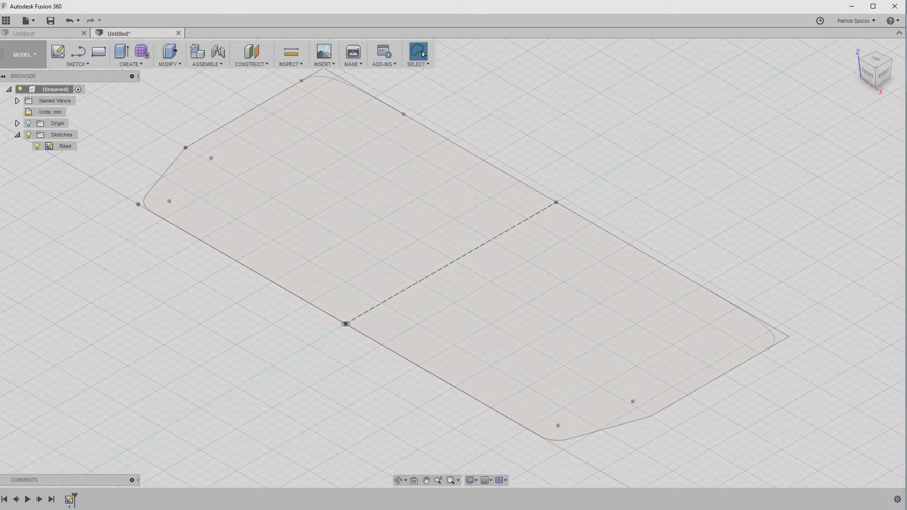
# - Extrude the Base profile 1.25 mm as a new body using the E shortcut
pyautogui.click(356, 192)
pyautogui.write('e')
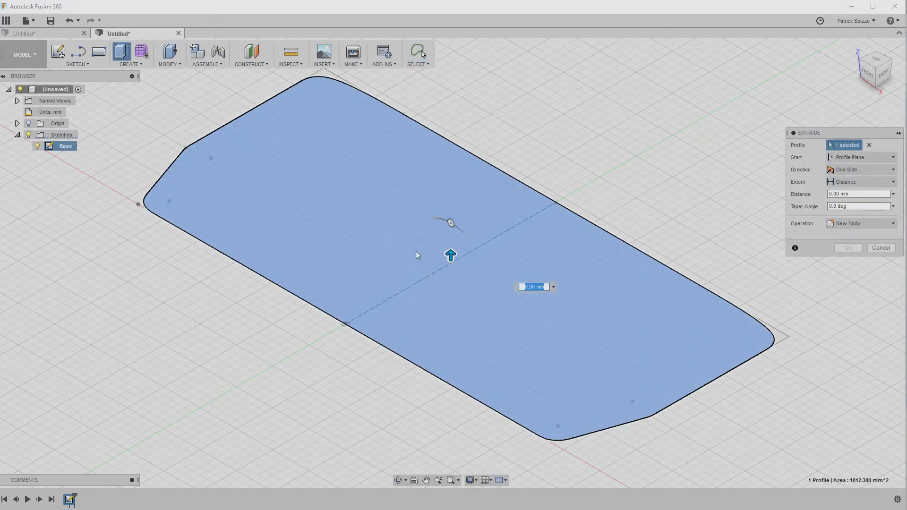
pyautogui.write('1.25')
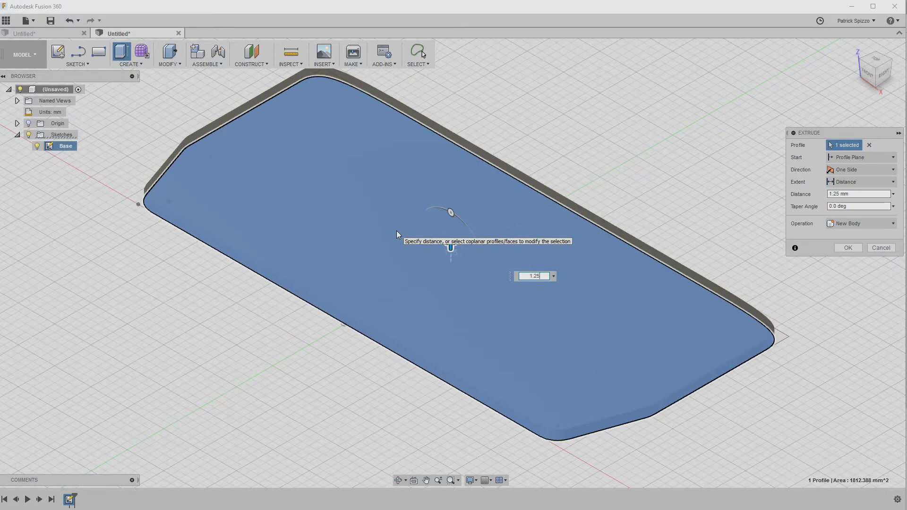
pyautogui.press('Return')
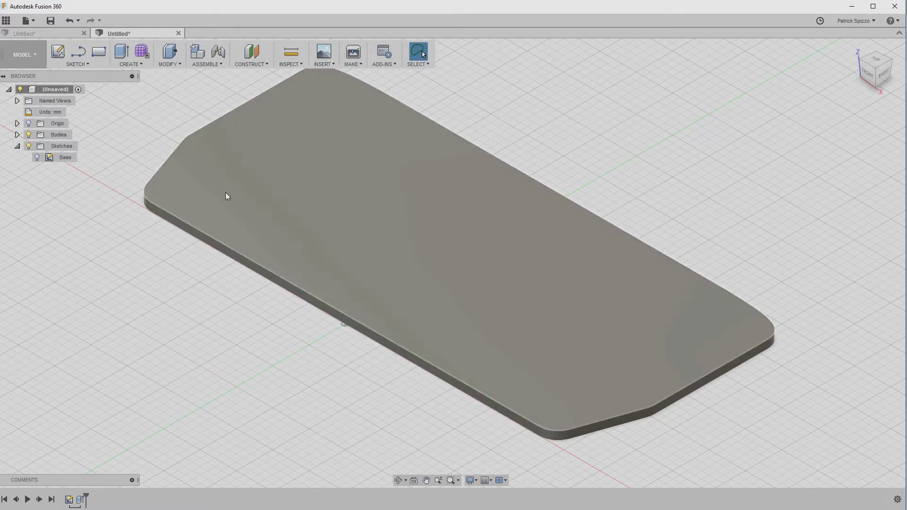
pyautogui.click(251, 64)
# - Create a plane offset -2 mm from the plate's long side face and name it 'Front Piece Plane'
pyautogui.click(255, 74)
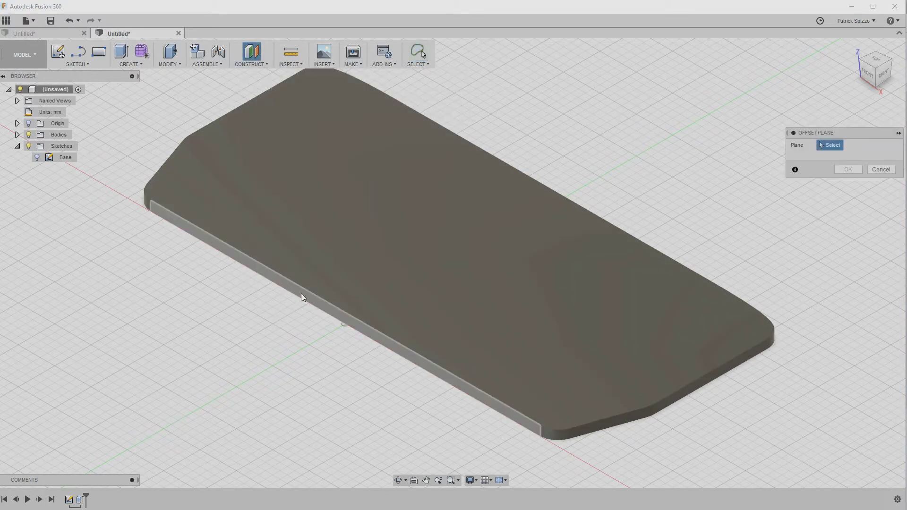
pyautogui.click(301, 295)
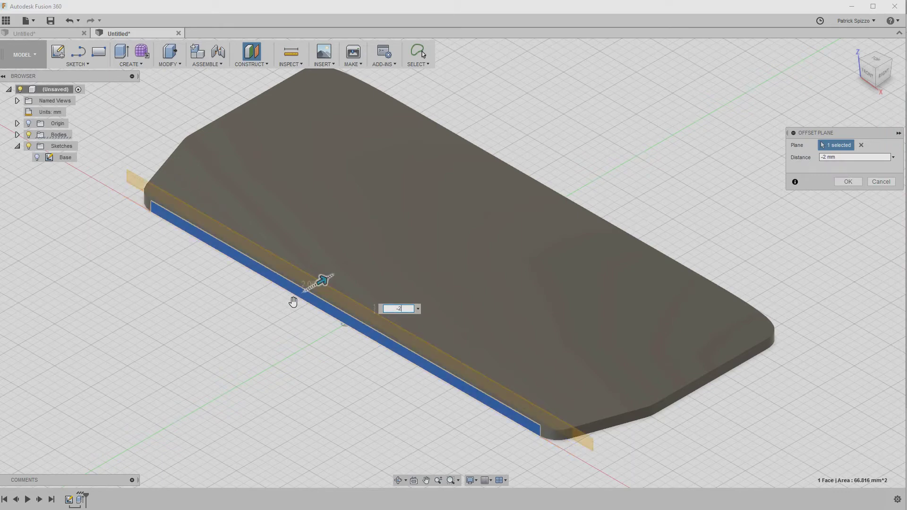
pyautogui.press('Return')
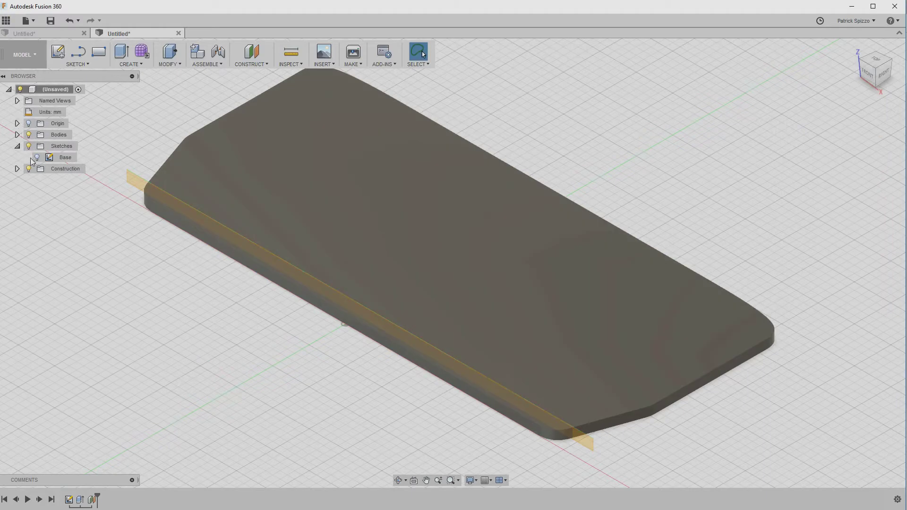
pyautogui.click(17, 169)
pyautogui.click(69, 182)
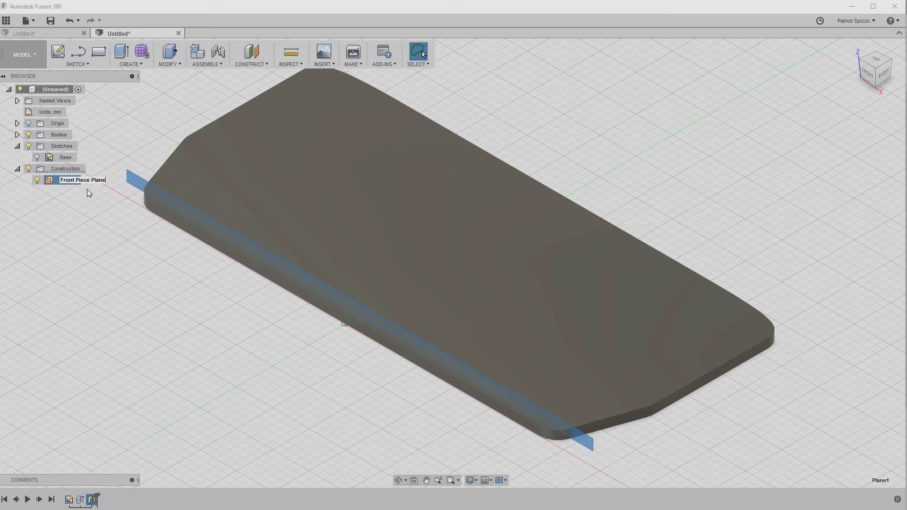
pyautogui.click(84, 181)
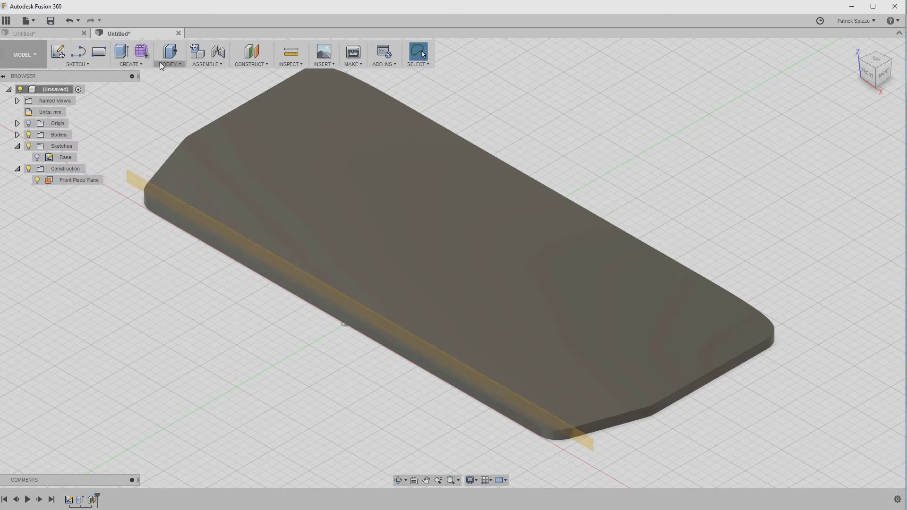
# - Split the plate's top face using Front Piece Plane as the splitting tool
pyautogui.click(162, 64)
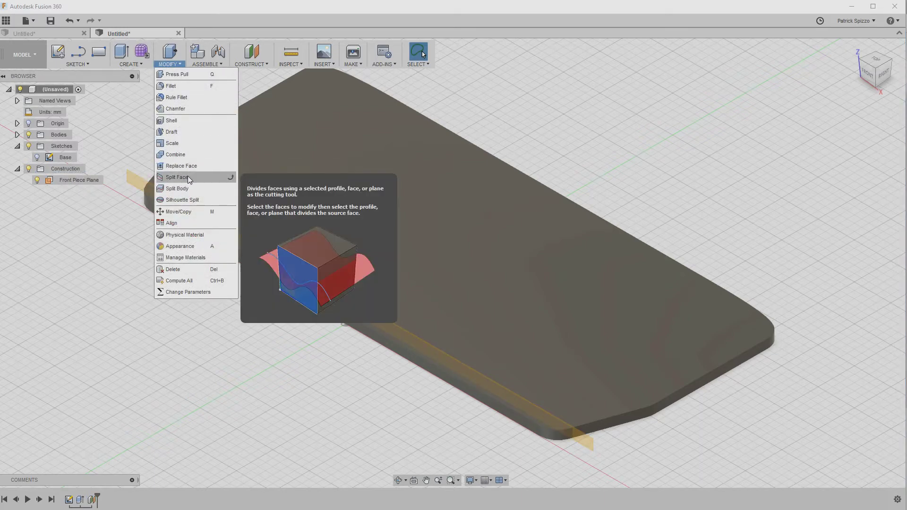
pyautogui.click(182, 178)
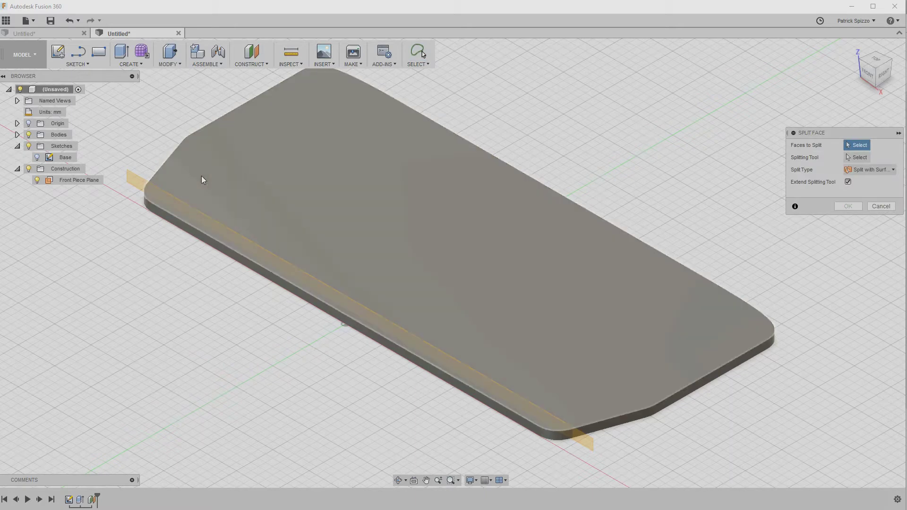
pyautogui.click(348, 216)
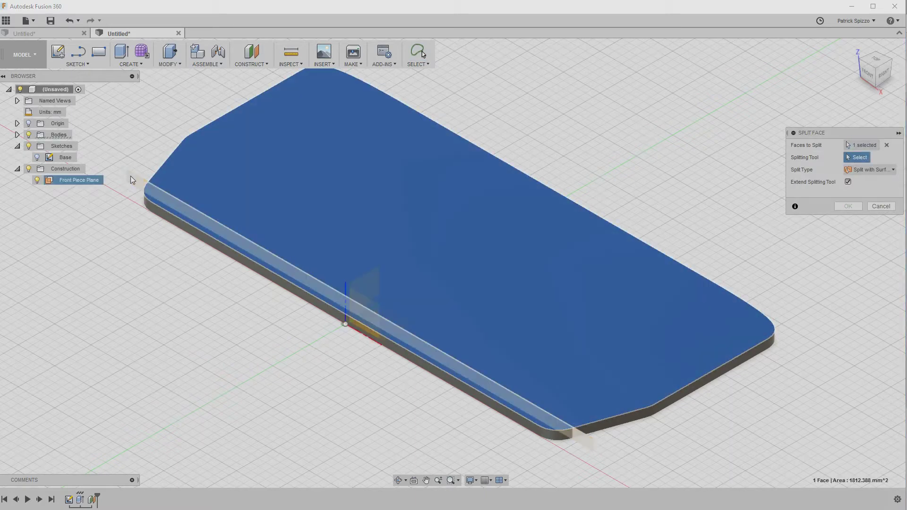
pyautogui.click(132, 180)
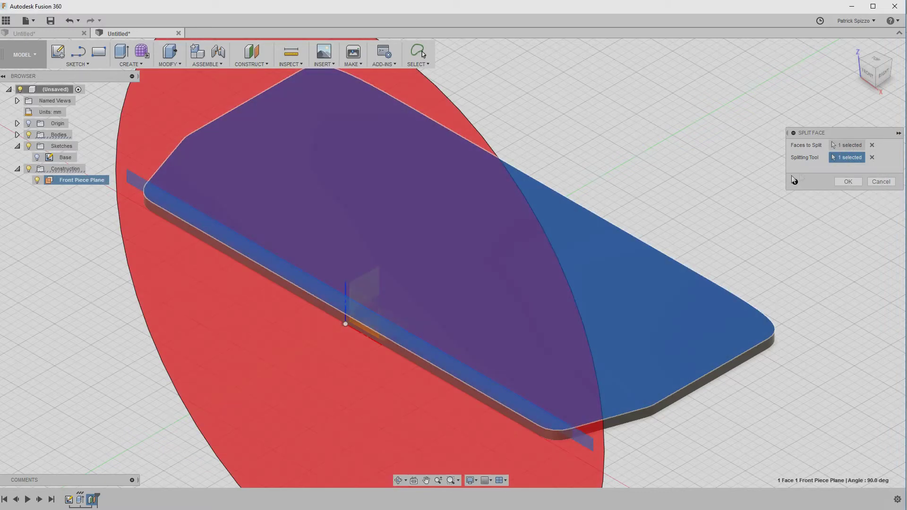
pyautogui.click(849, 182)
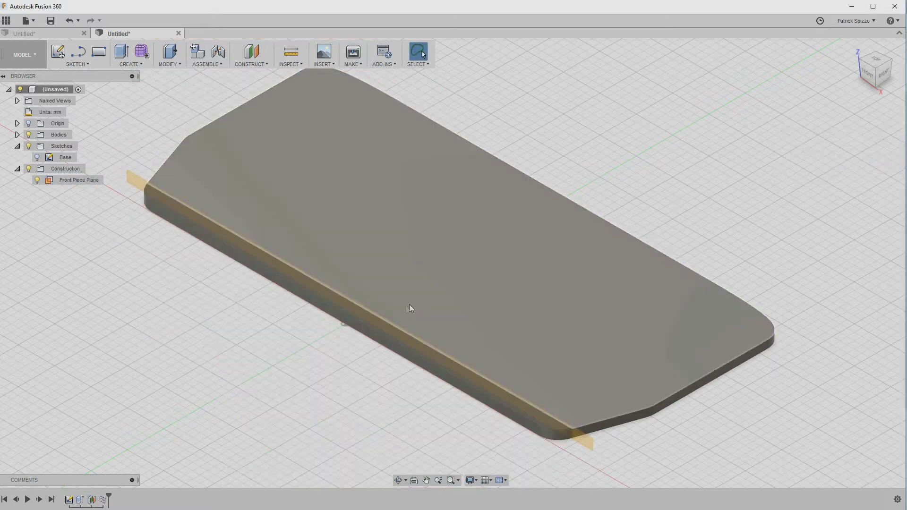
# - Hide Front Piece Plane and create a plane offset 15 mm from the XY origin plane
pyautogui.click(36, 180)
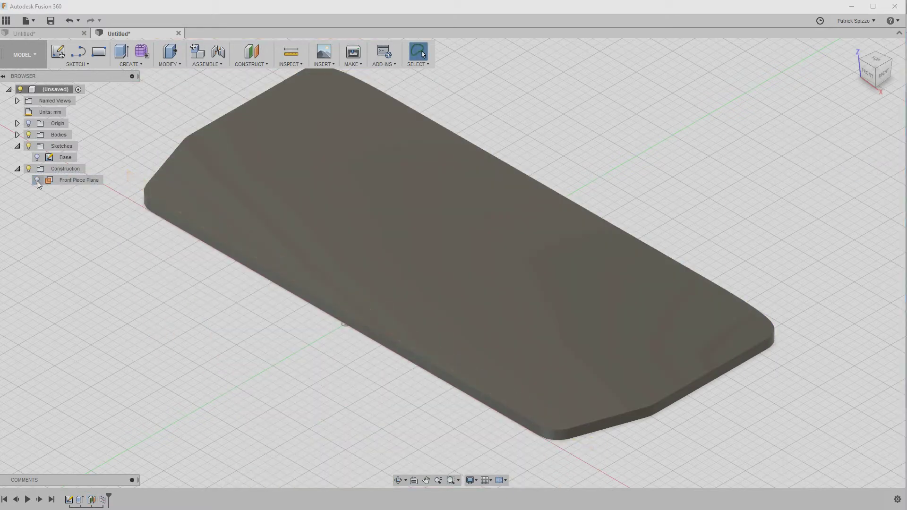
pyautogui.click(252, 62)
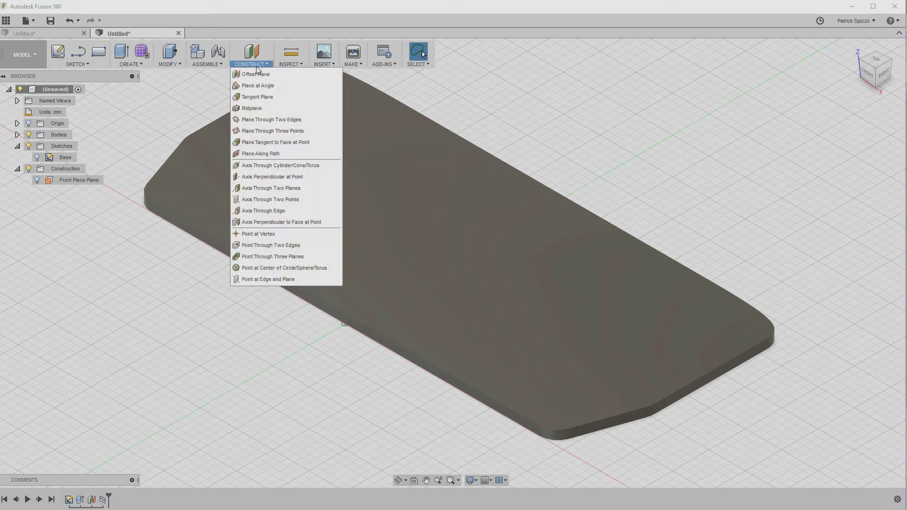
pyautogui.click(255, 74)
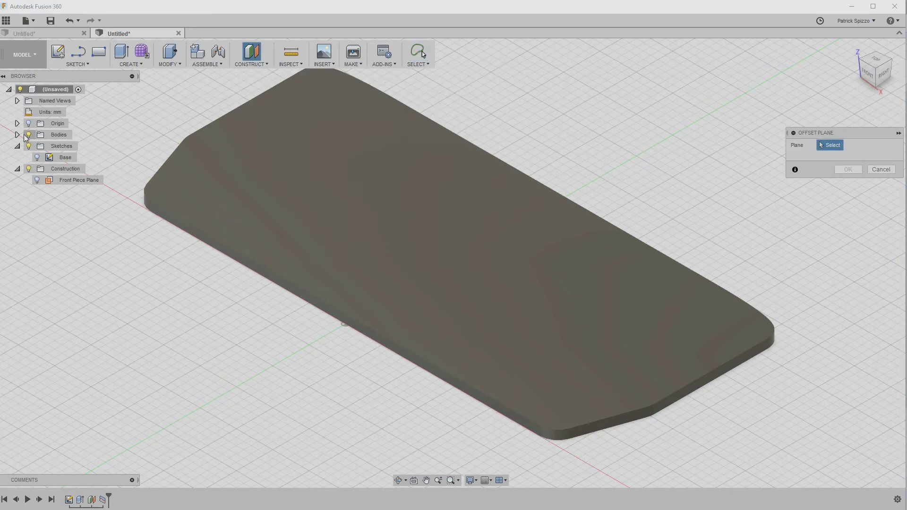
pyautogui.click(17, 123)
pyautogui.click(51, 181)
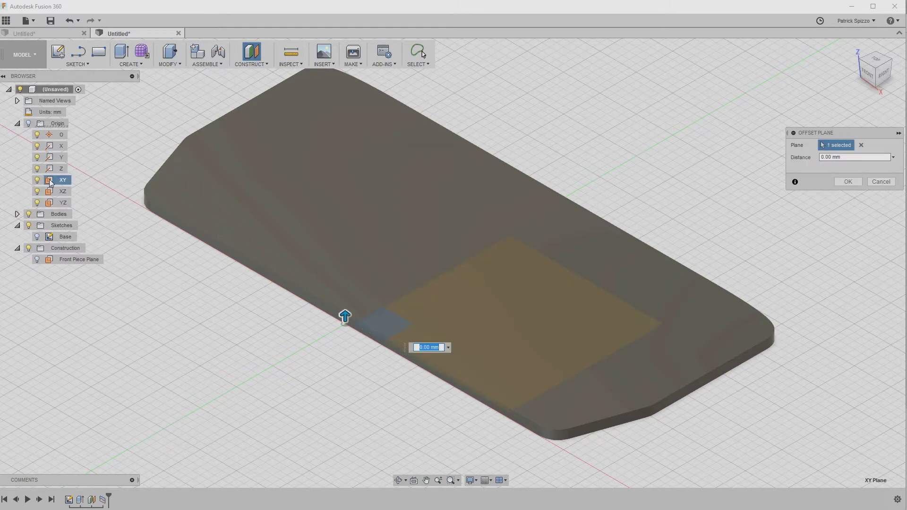
pyautogui.click(831, 157)
pyautogui.write('15')
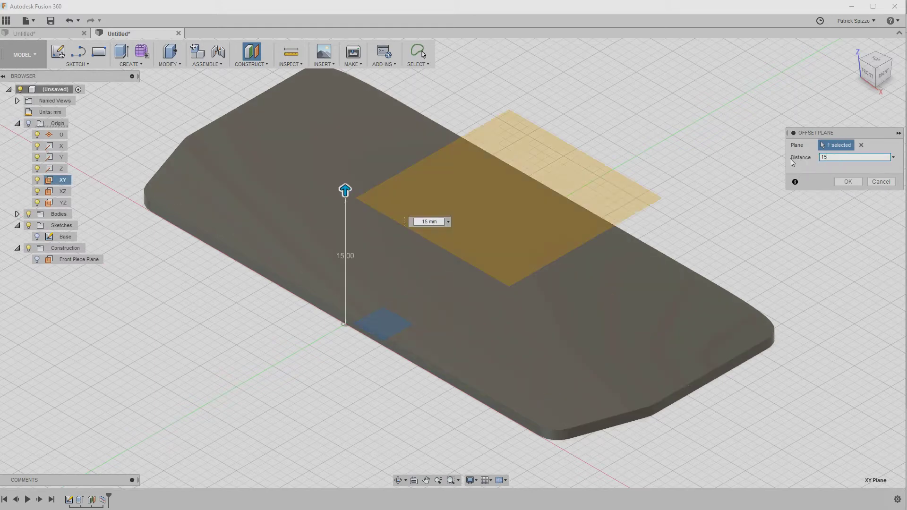
pyautogui.press('Return')
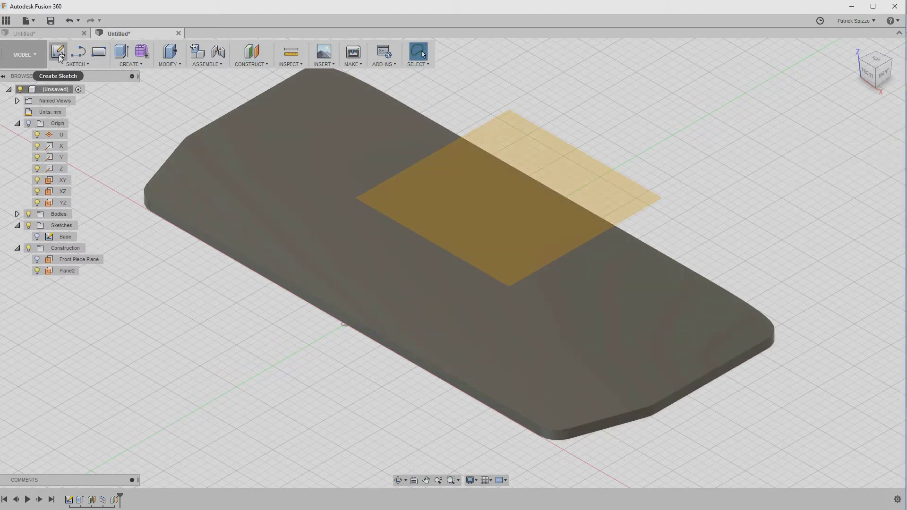
# - Start a new sketch on Plane2 and hide the plate body
pyautogui.click(58, 51)
pyautogui.click(557, 208)
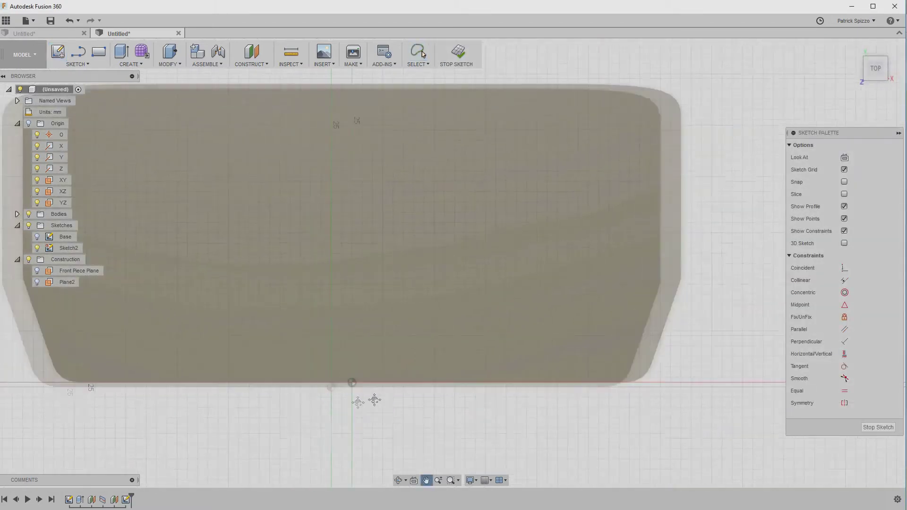
pyautogui.click(17, 214)
pyautogui.click(37, 226)
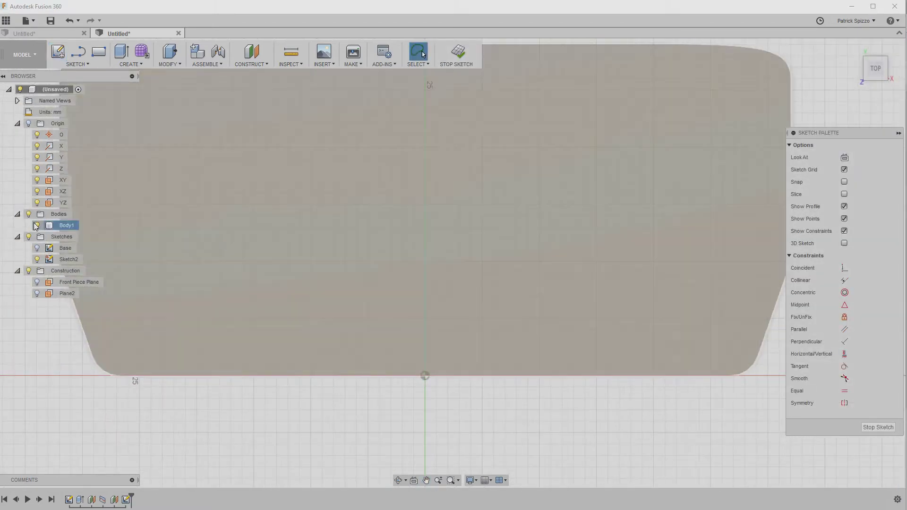
# - Draw a 2-point rectangle 23 mm wide and 2 mm high
pyautogui.click(77, 63)
pyautogui.moveTo(81, 97)
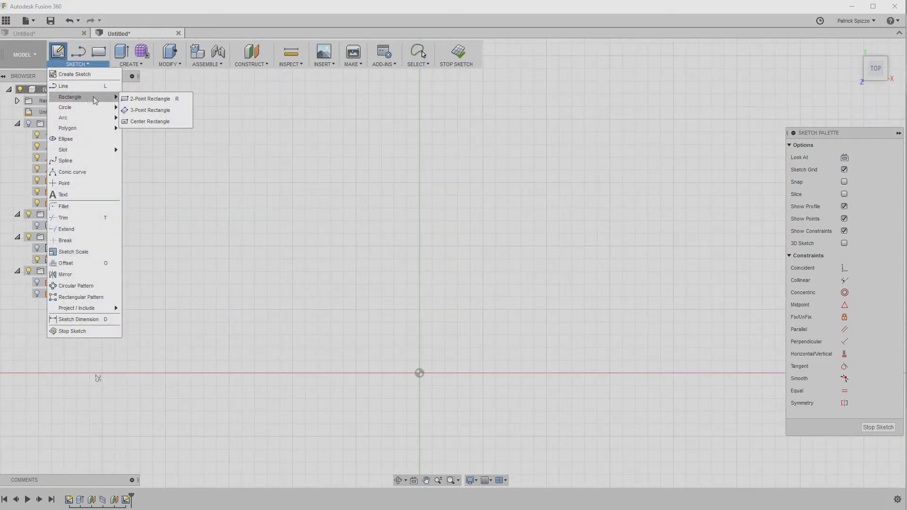
pyautogui.click(141, 97)
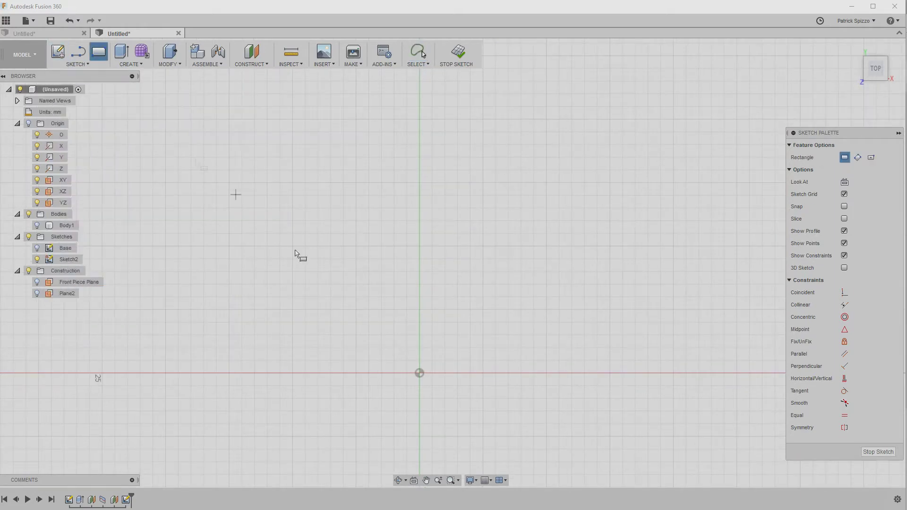
pyautogui.click(262, 284)
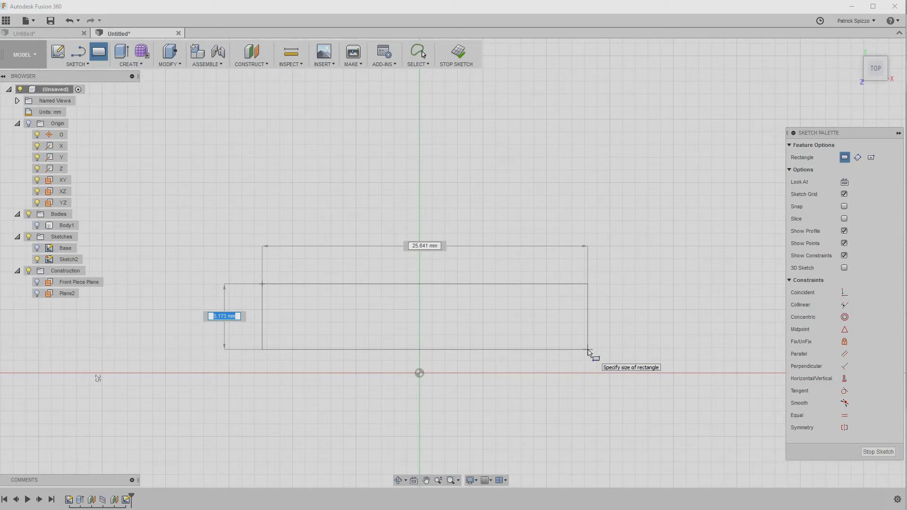
pyautogui.write('2')
pyautogui.press('Tab')
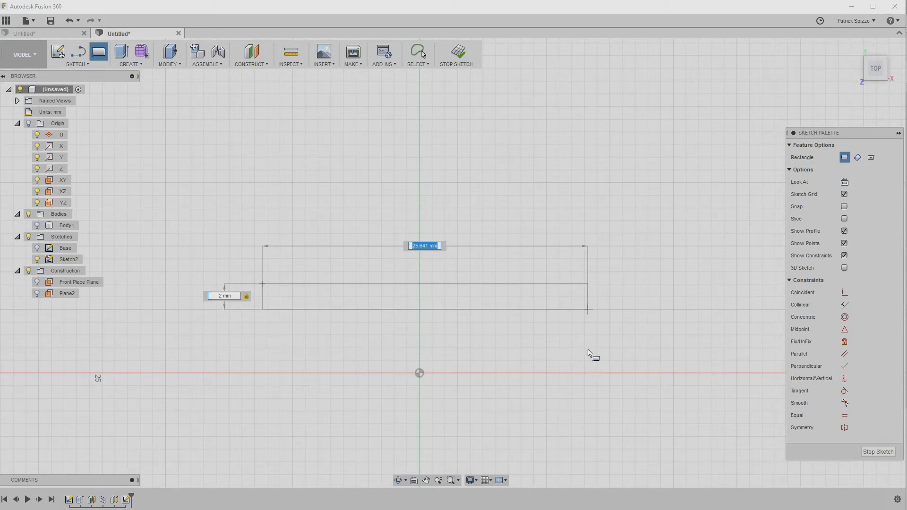
pyautogui.write('23')
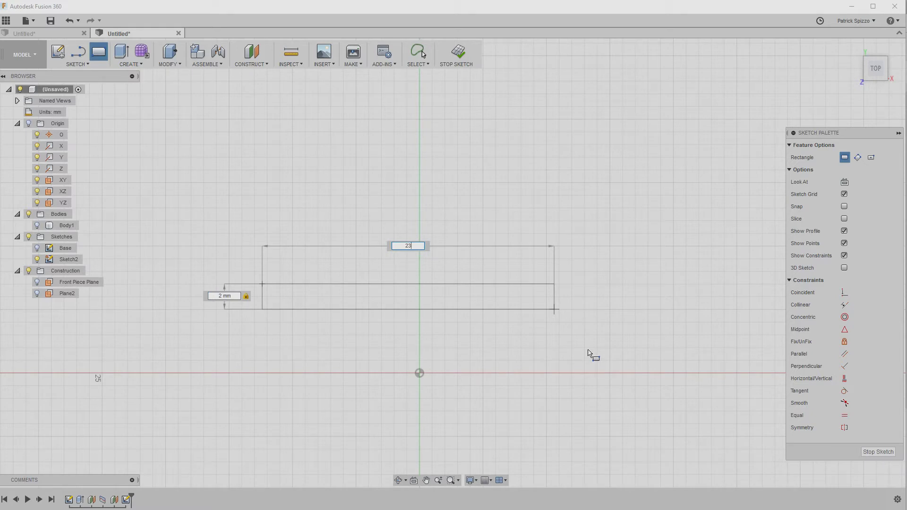
pyautogui.press('Return')
# - Constrain the rectangle's bottom edge midpoint to the origin
pyautogui.click(845, 305)
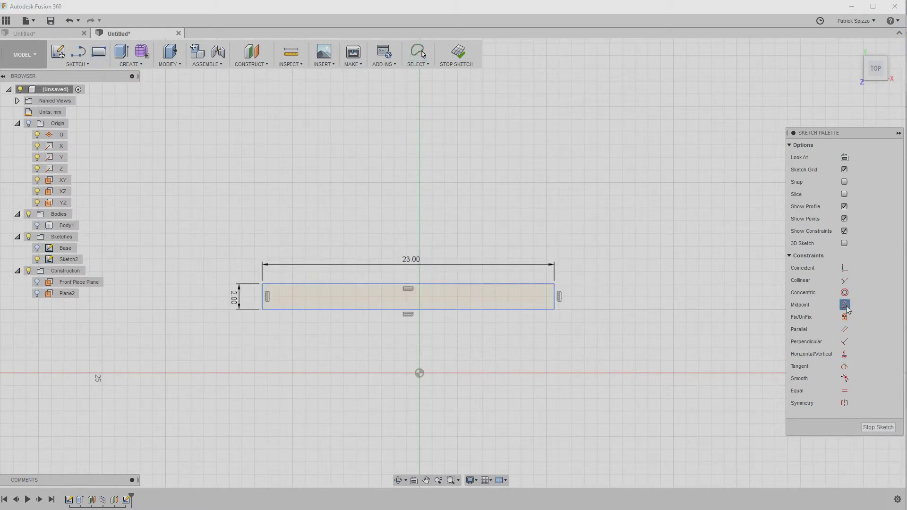
pyautogui.click(419, 373)
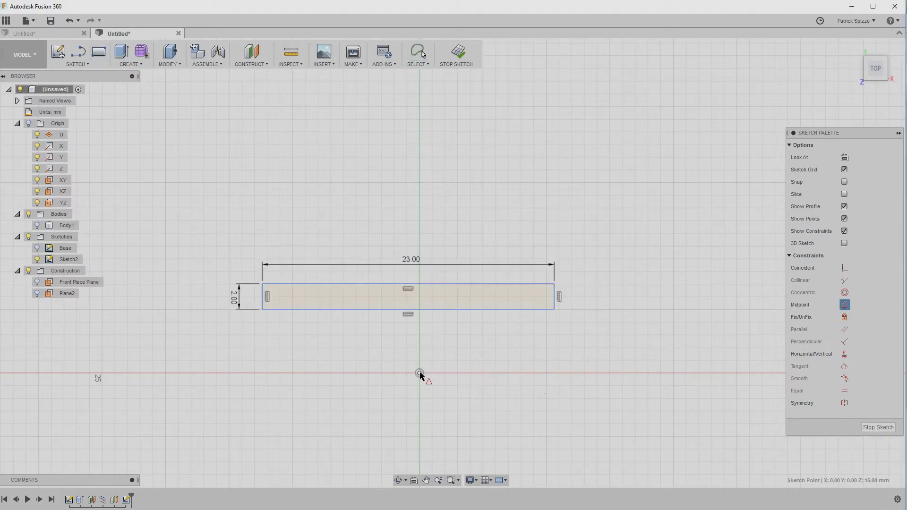
pyautogui.click(421, 310)
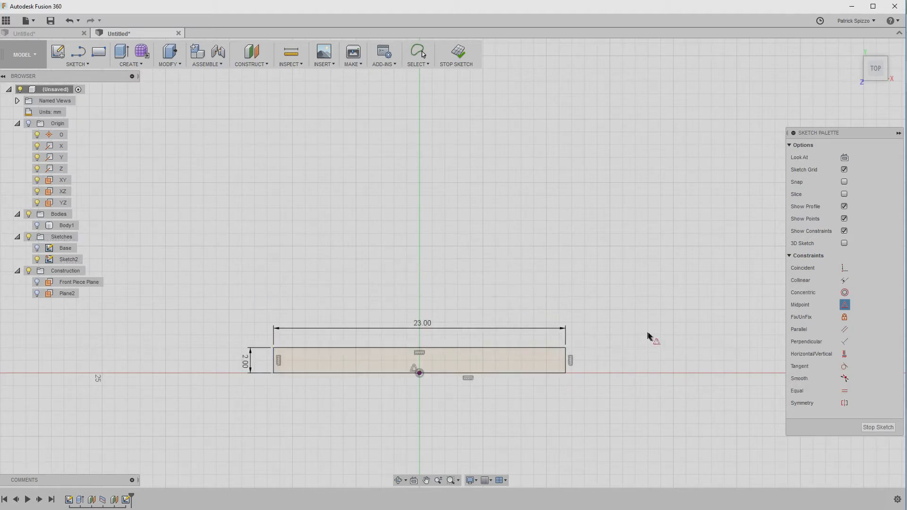
pyautogui.press('Escape')
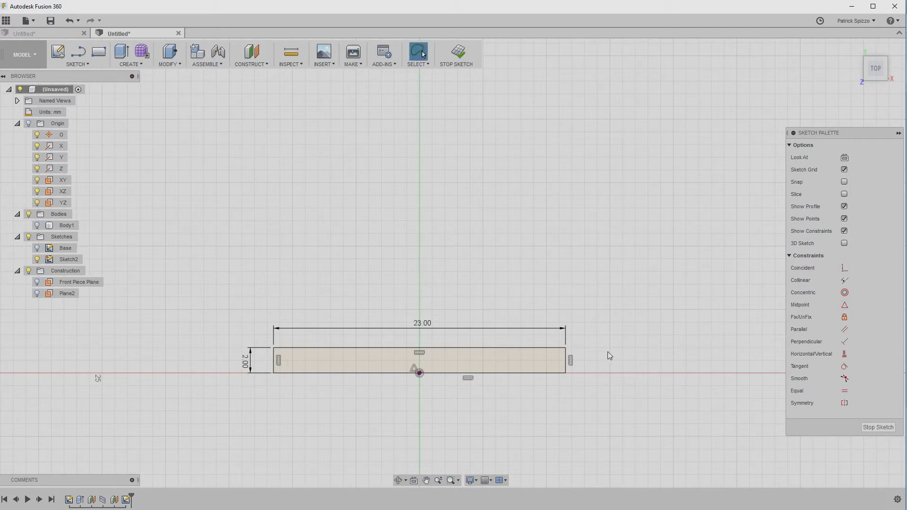
# - Finish the sketch, return to the home view, and show the plate body again
pyautogui.click(875, 428)
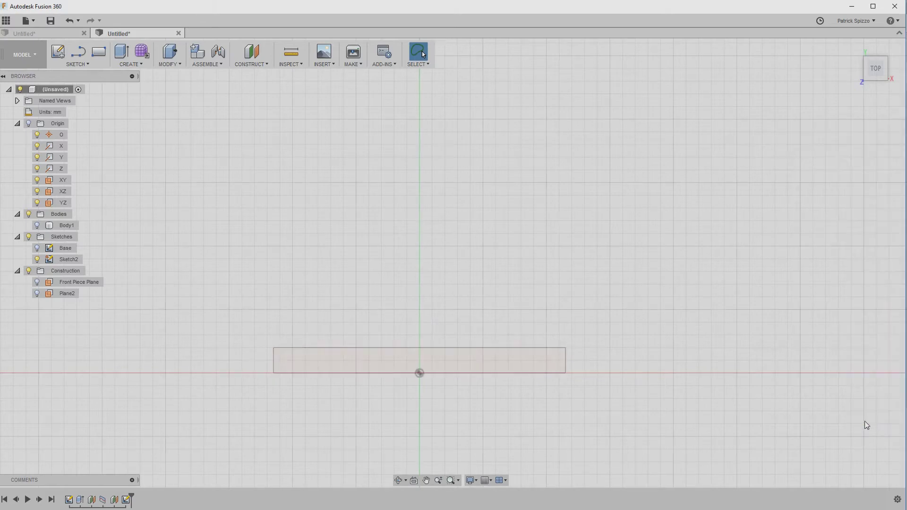
pyautogui.click(856, 51)
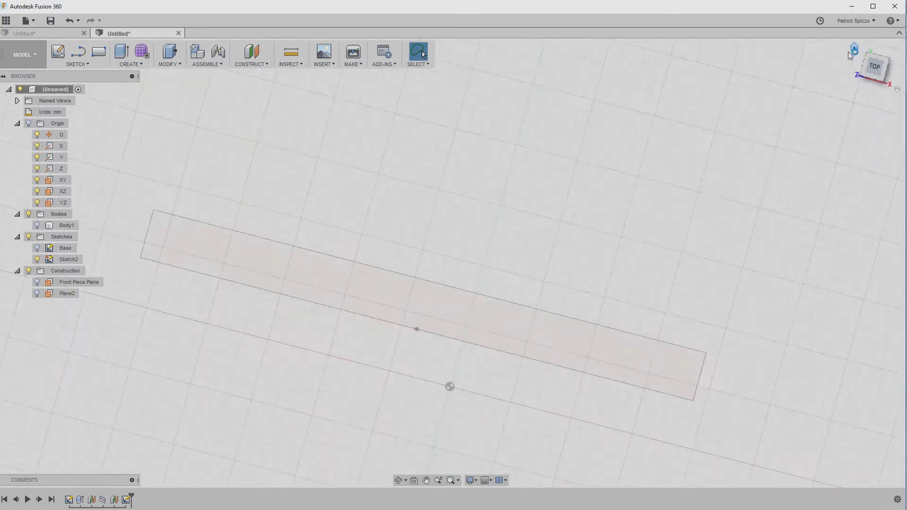
pyautogui.click(37, 226)
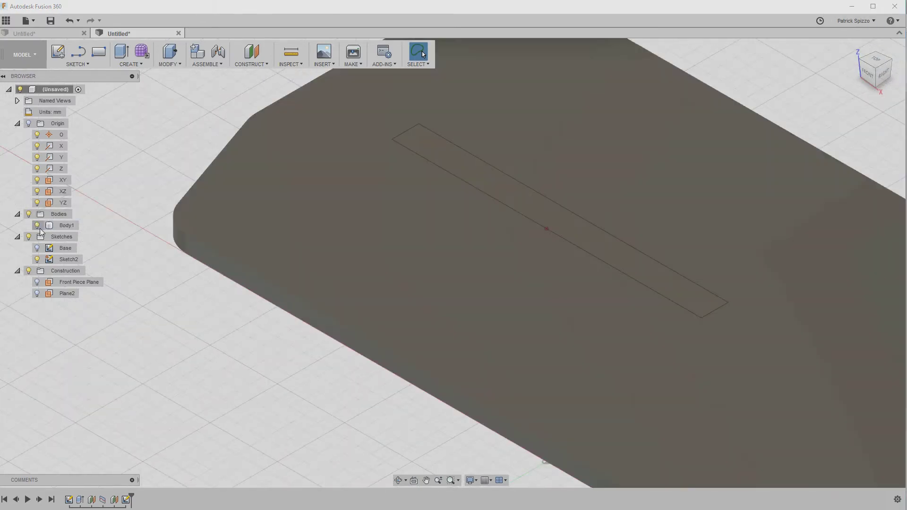
pyautogui.scroll(-5, 250, 222)
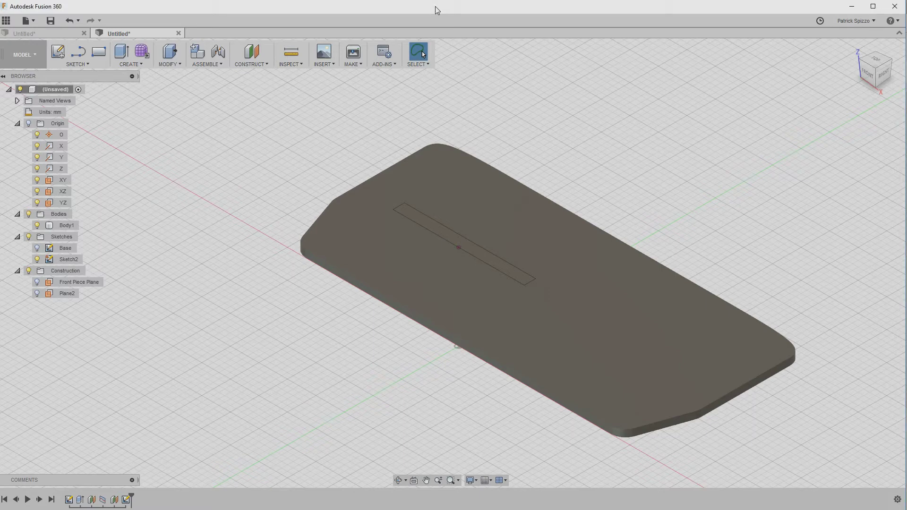
# - Loft from the 23 × 2 mm rectangle to the plate's top face as a solid
pyautogui.click(128, 64)
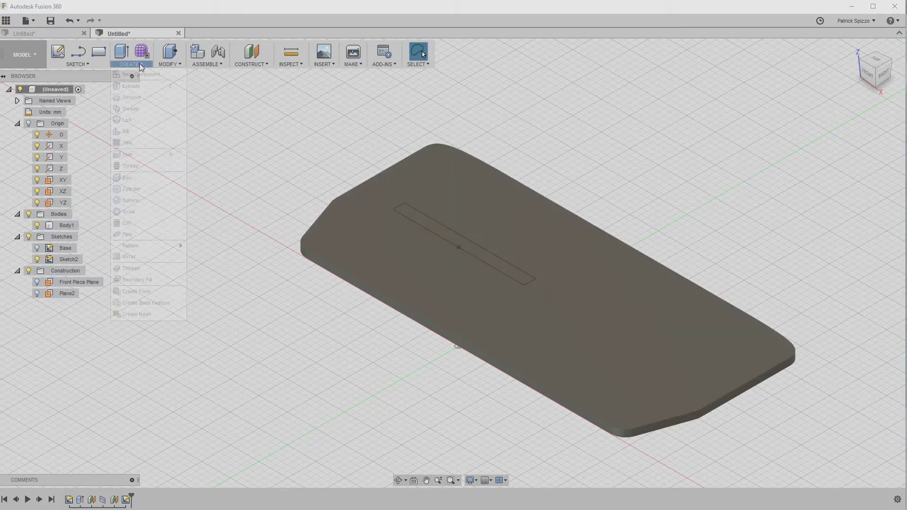
pyautogui.click(129, 120)
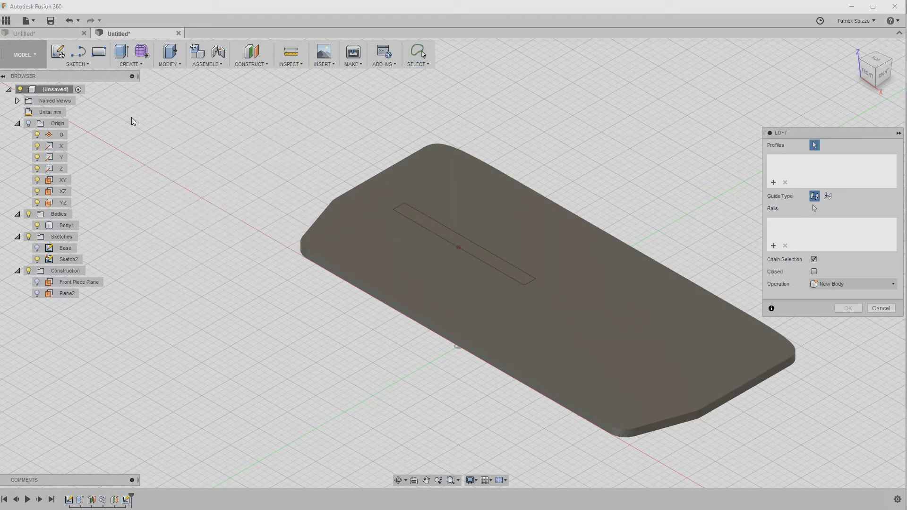
pyautogui.click(422, 223)
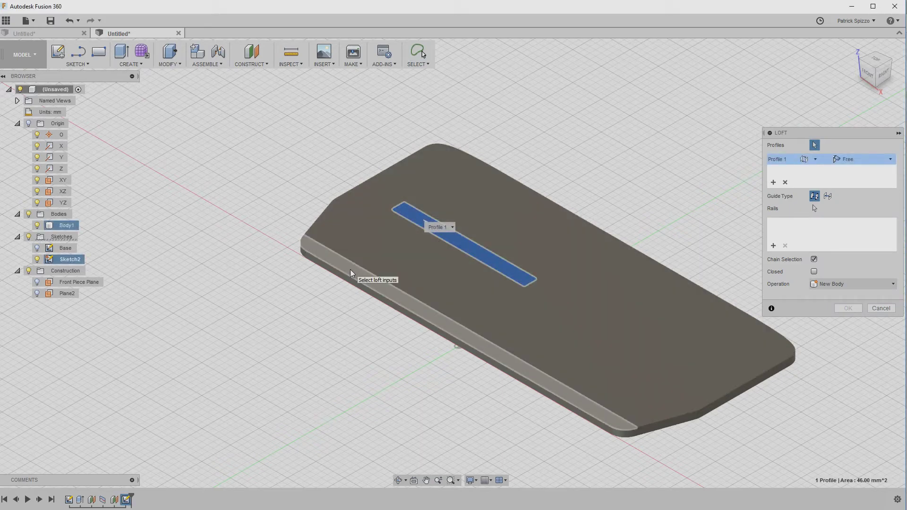
pyautogui.click(351, 273)
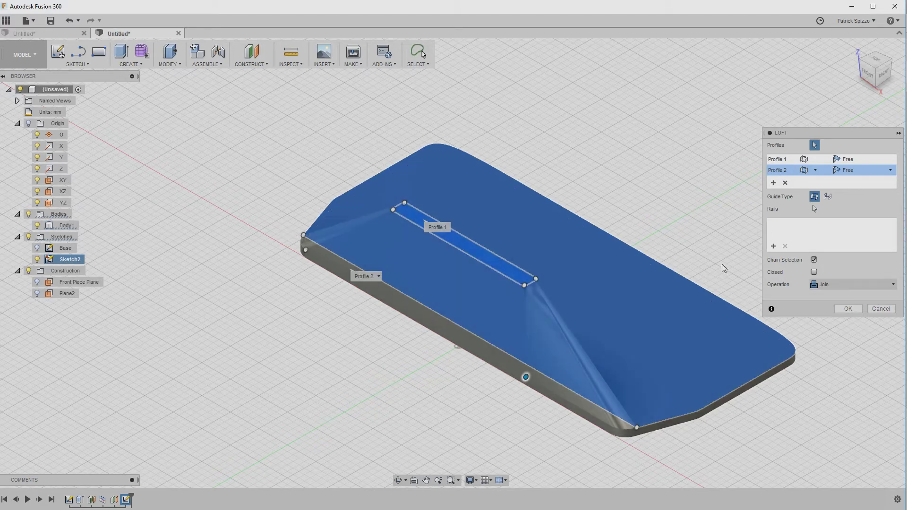
pyautogui.click(847, 309)
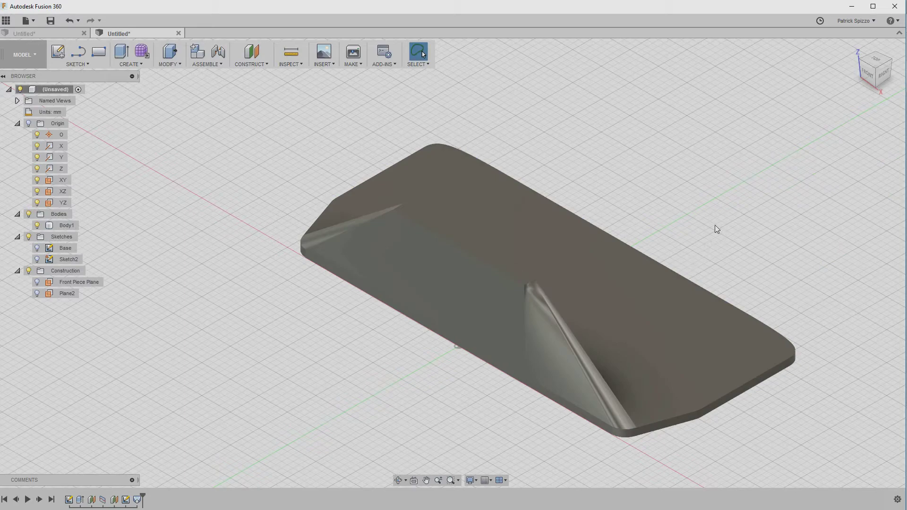
# - Start a new sketch on the loft's flat front face
pyautogui.keyDown('shift'); pyautogui.moveTo(739, 246); pyautogui.dragTo(741, 225, button='middle'); pyautogui.keyUp('shift')
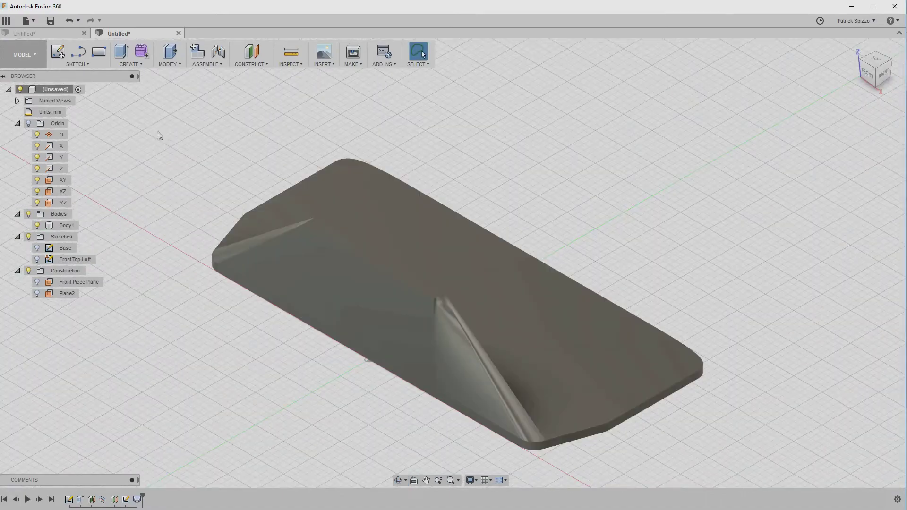
pyautogui.click(358, 281)
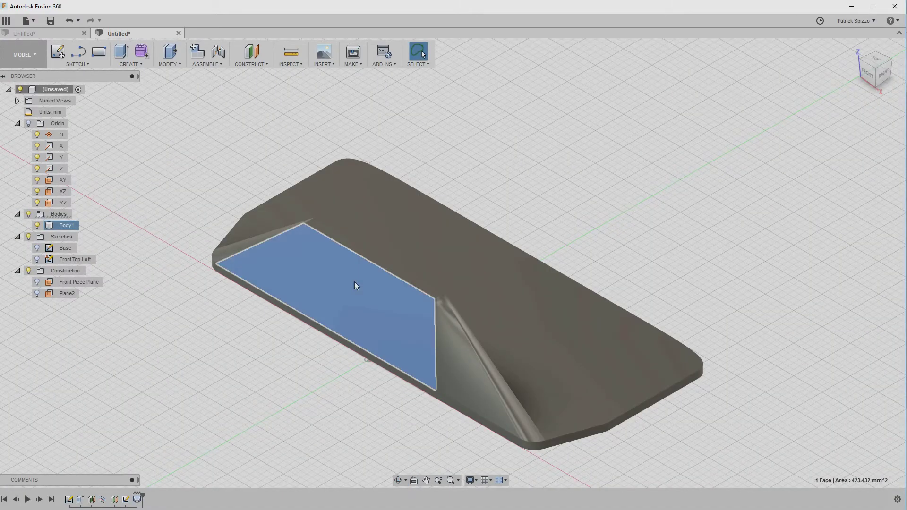
pyautogui.click(59, 53)
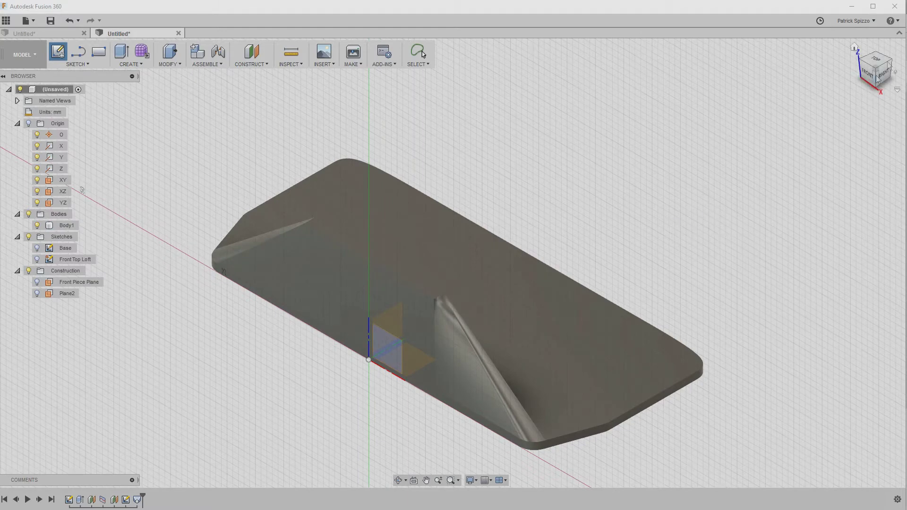
pyautogui.keyDown('shift'); pyautogui.moveTo(813, 103); pyautogui.dragTo(404, 224, button='middle'); pyautogui.keyUp('shift')
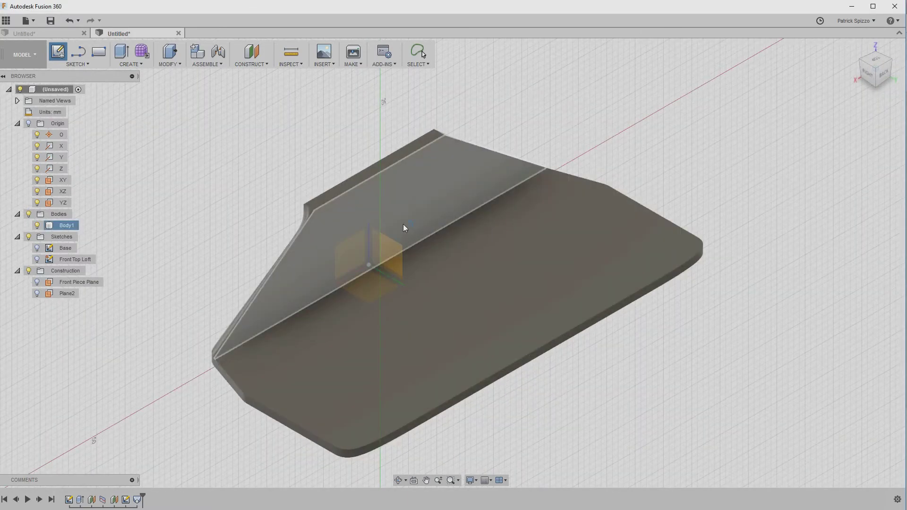
pyautogui.click(403, 224)
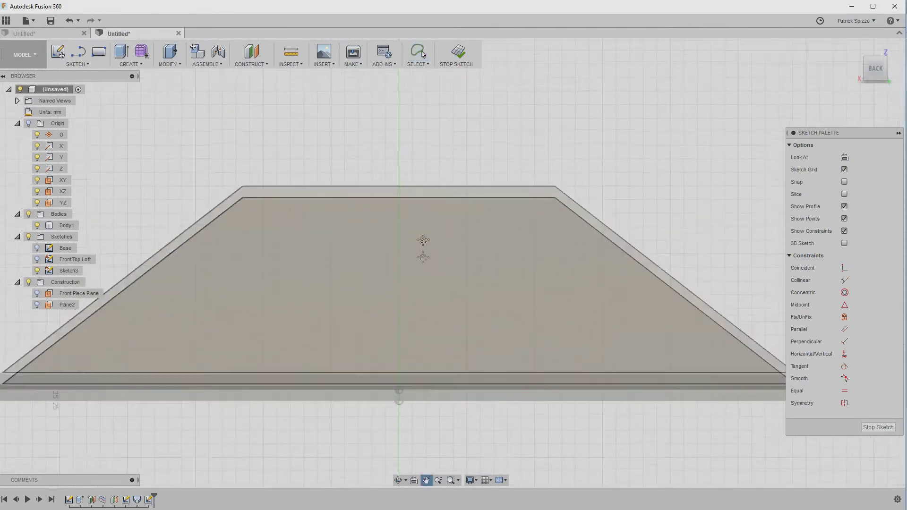
pyautogui.click(418, 52)
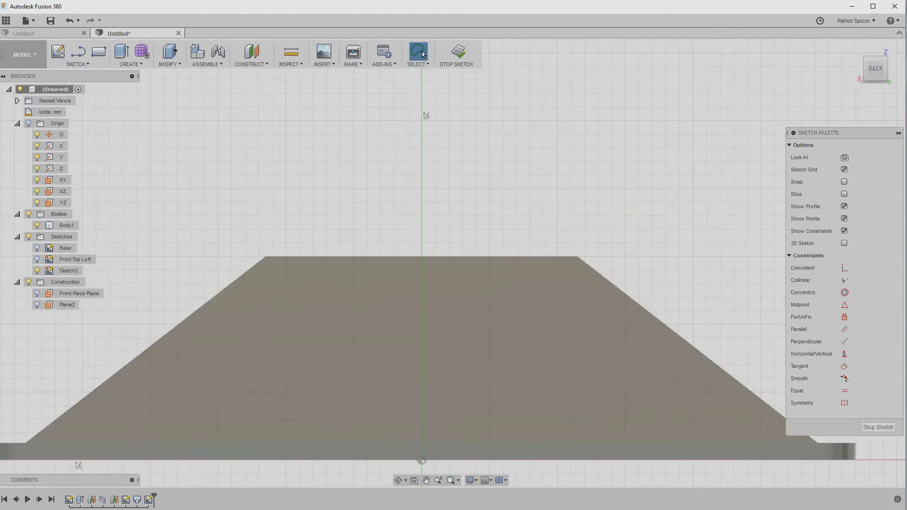
# - Draw a 20 mm center-diameter circle at the origin and finish the sketch
pyautogui.click(75, 64)
pyautogui.moveTo(79, 114)
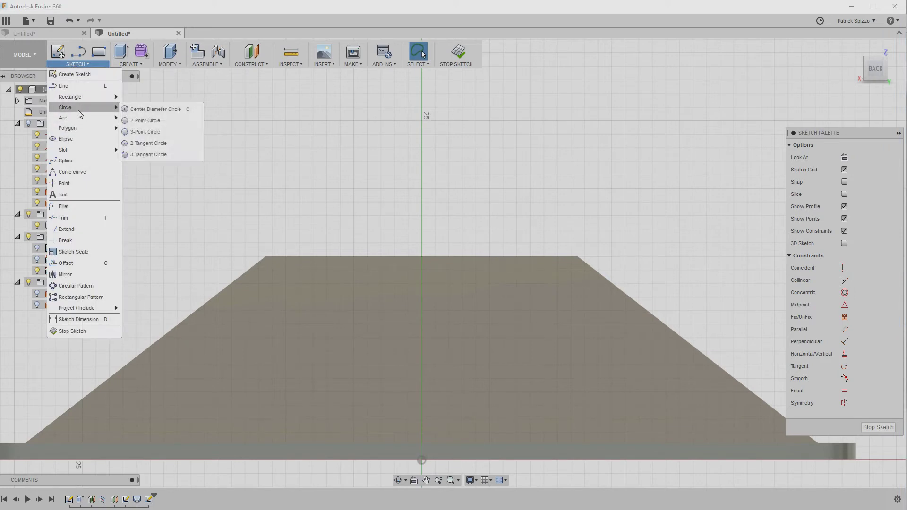
pyautogui.click(137, 110)
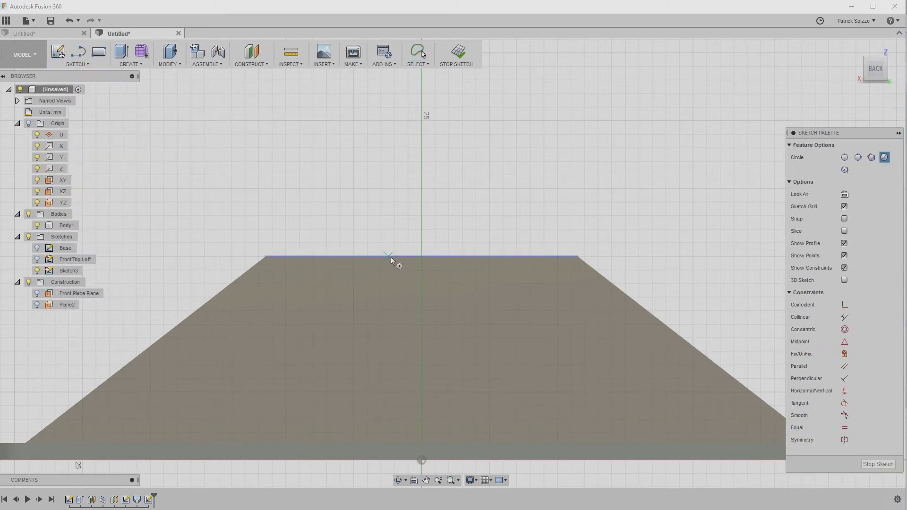
pyautogui.click(421, 256)
pyautogui.write('20')
pyautogui.press('Return')
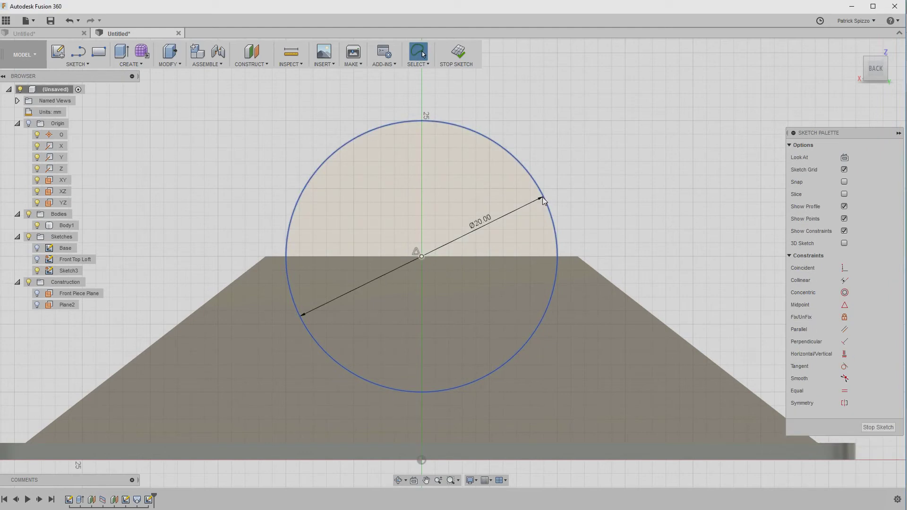
pyautogui.click(878, 427)
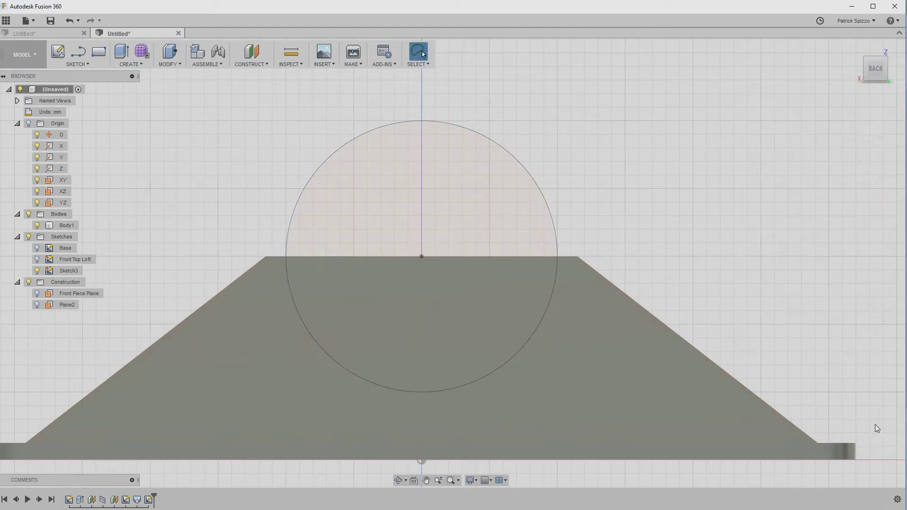
pyautogui.click(854, 48)
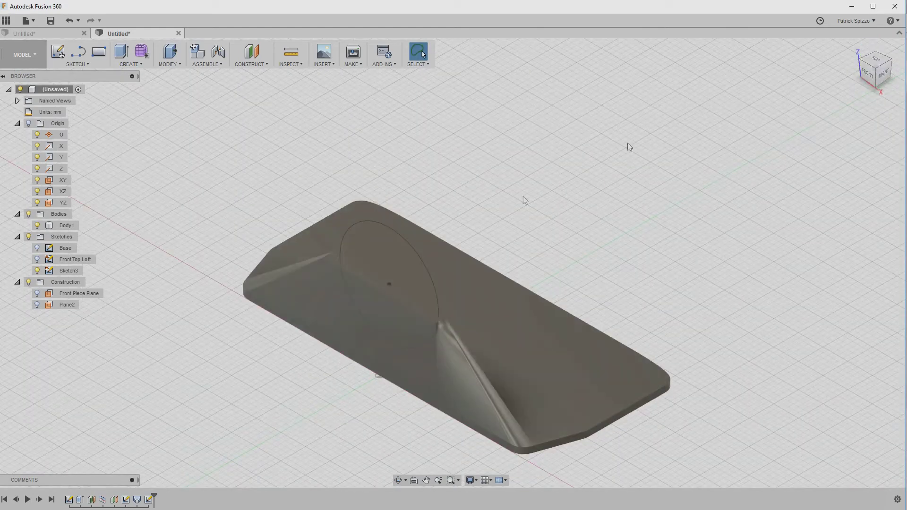
# - Extrude the half-circle profile -2 mm, joining it to Body1
pyautogui.click(383, 248)
pyautogui.press('e')
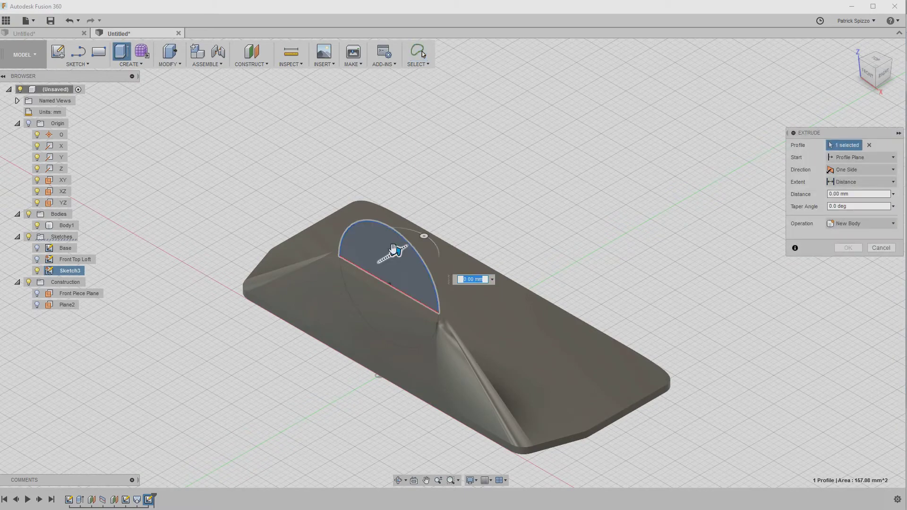
pyautogui.write('-2')
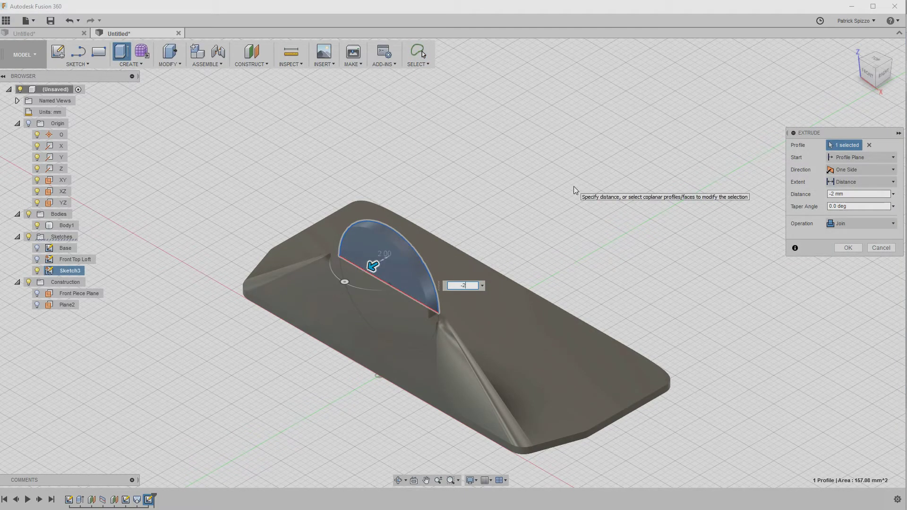
pyautogui.press('Return')
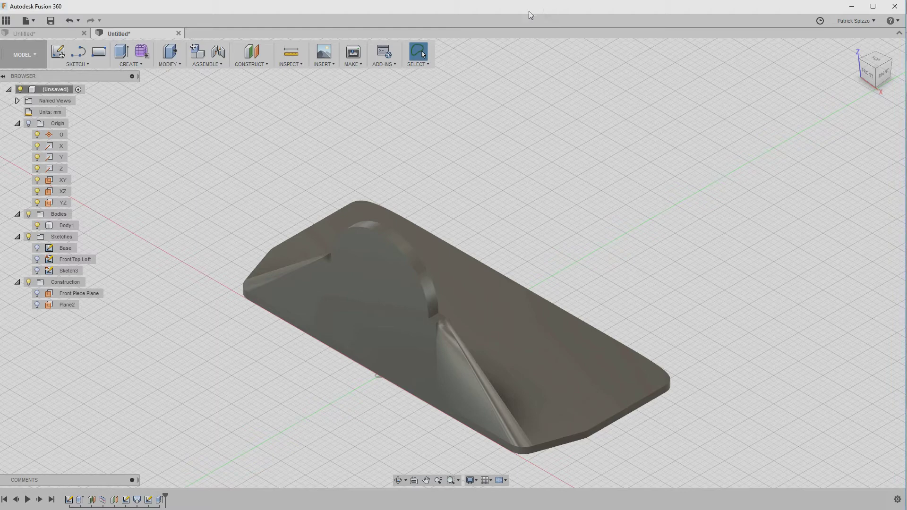
# - Start a sketch on the body's thin side face and draw a 4 mm circle
pyautogui.click(893, 63)
pyautogui.click(58, 51)
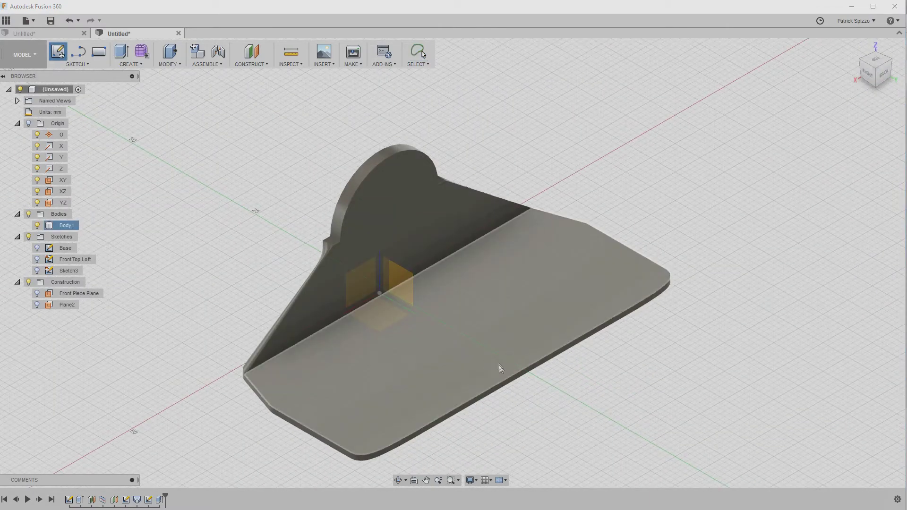
pyautogui.click(515, 375)
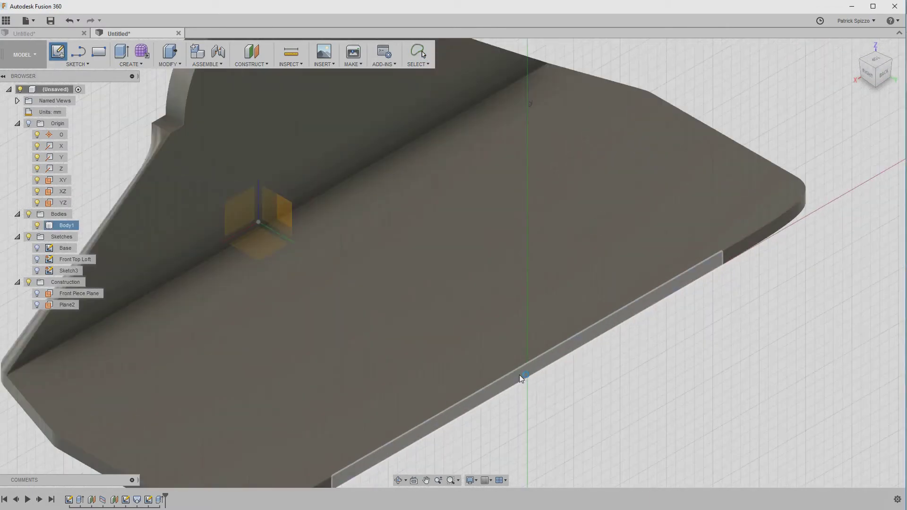
pyautogui.press('c')
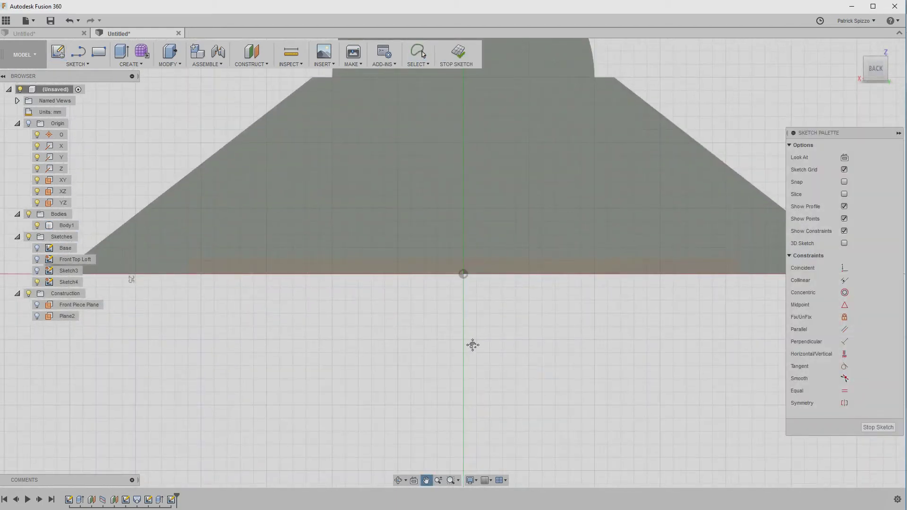
pyautogui.scroll(3, 423, 243)
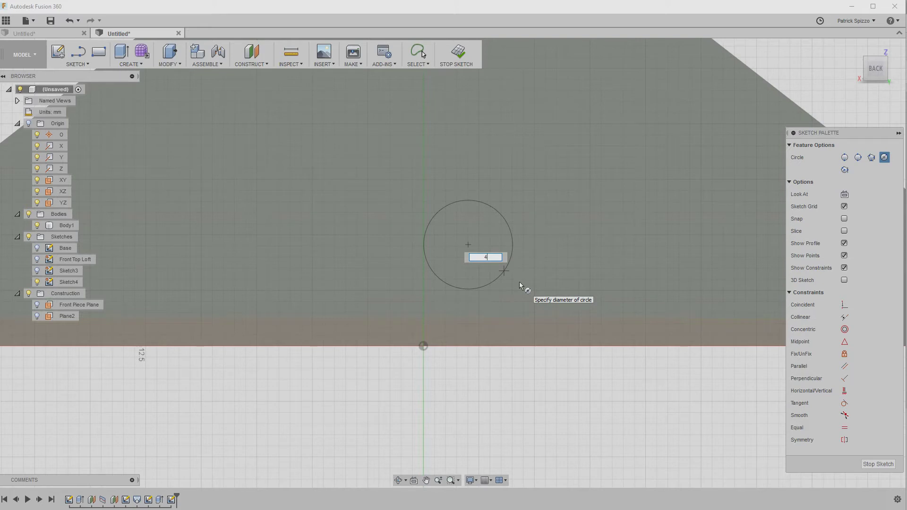
pyautogui.press('Return')
pyautogui.press('Escape')
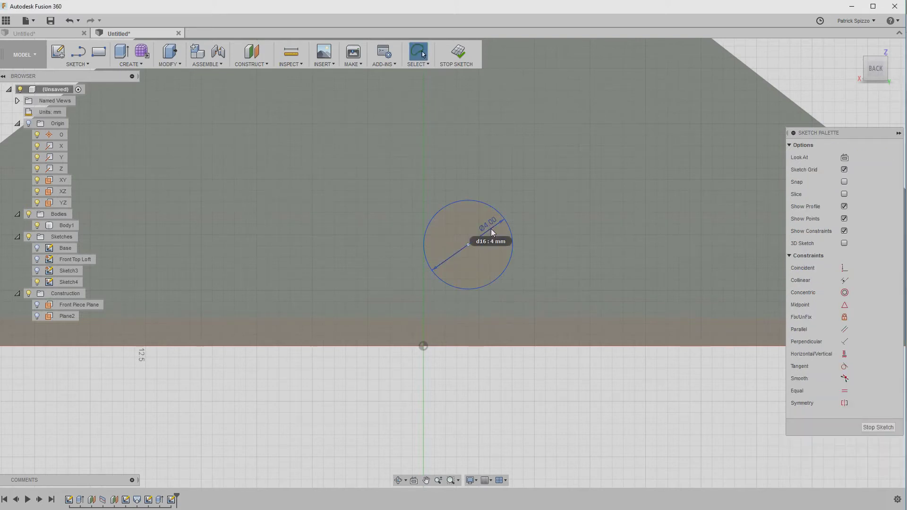
# - Draw a vertical line from the origin up to the circle's centre
pyautogui.press('l')
pyautogui.click(423, 346)
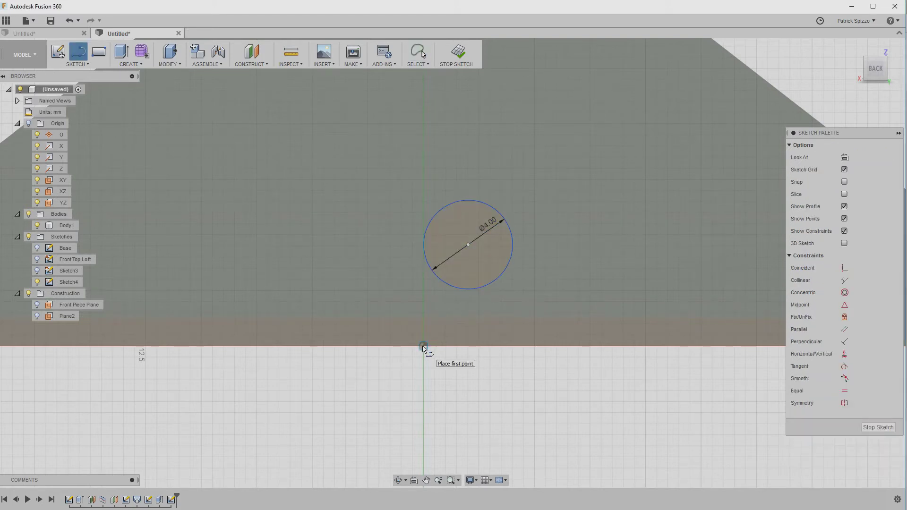
pyautogui.click(468, 245)
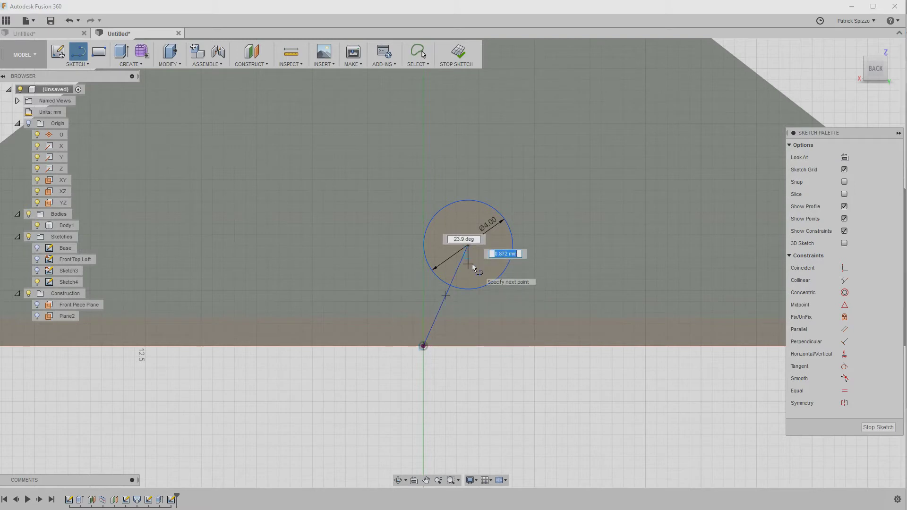
pyautogui.press('Escape')
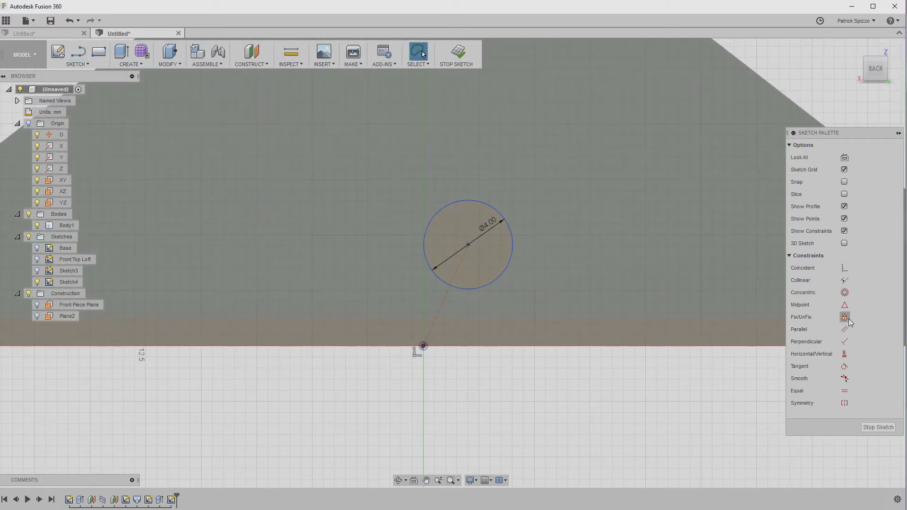
pyautogui.click(844, 354)
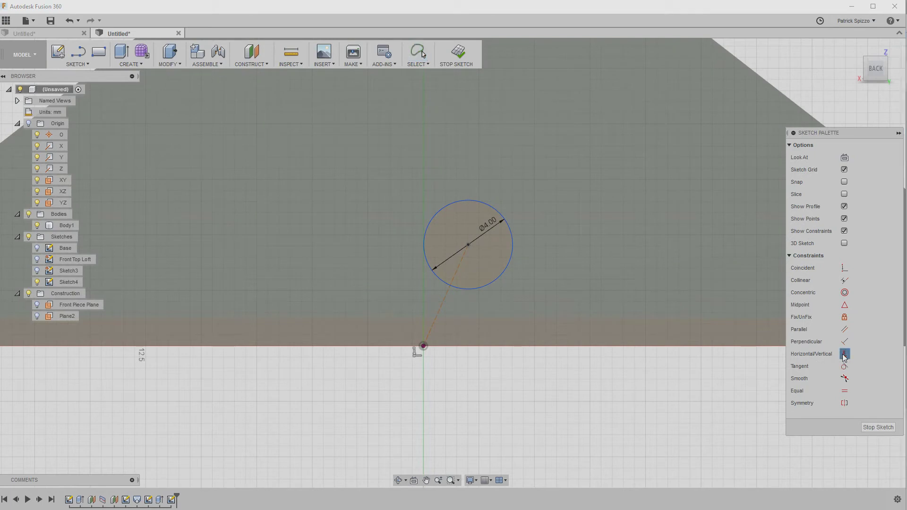
pyautogui.click(445, 302)
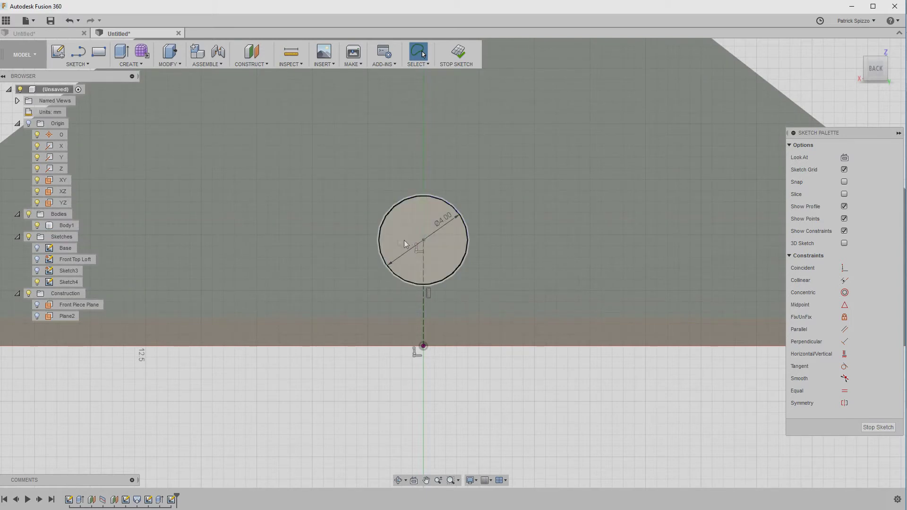
# - Draw a horizontal line across the circle and make it construction geometry
pyautogui.press('l')
pyautogui.click(381, 229)
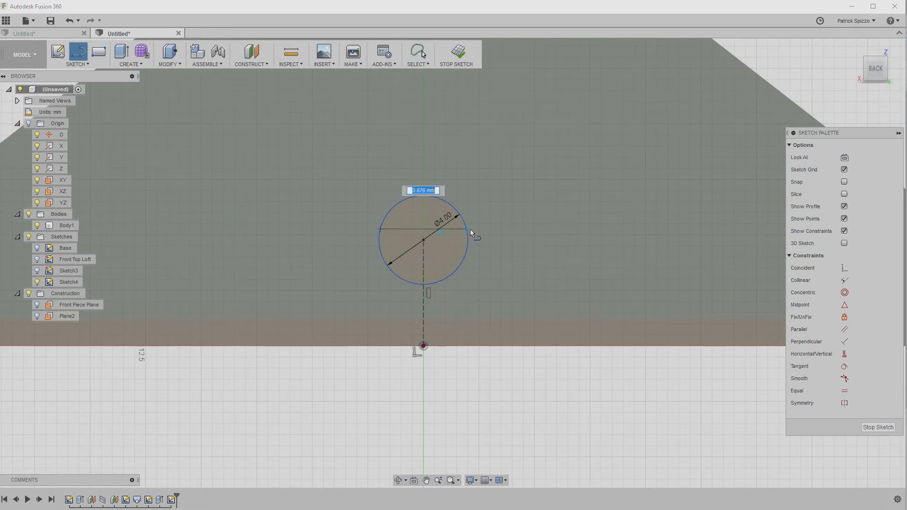
pyautogui.click(465, 228)
pyautogui.press('Escape')
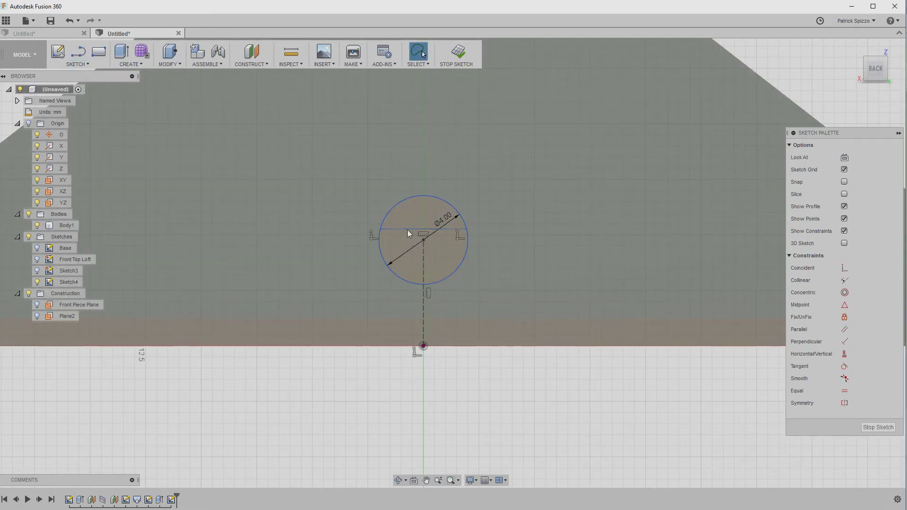
pyautogui.click(407, 229)
pyautogui.press('x')
# - Pin the horizontal construction line's midpoint to the circle centre
pyautogui.click(844, 306)
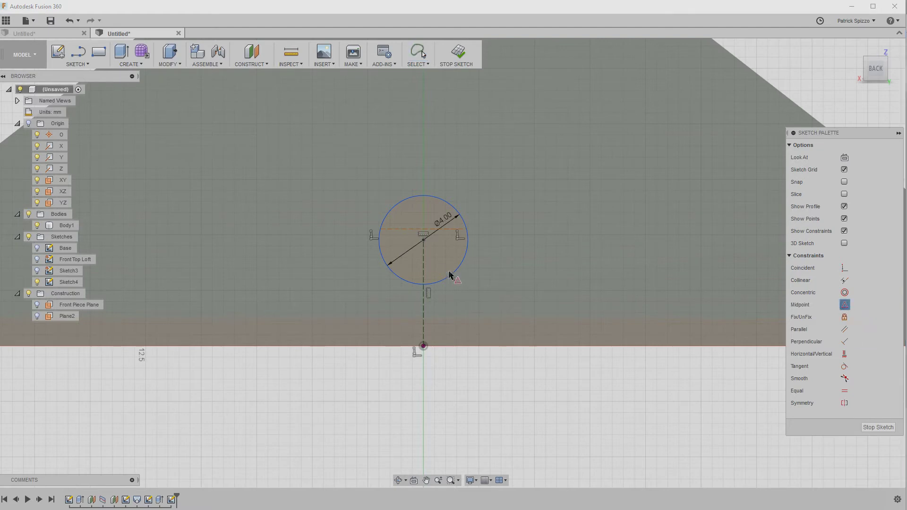
pyautogui.click(423, 241)
pyautogui.click(416, 230)
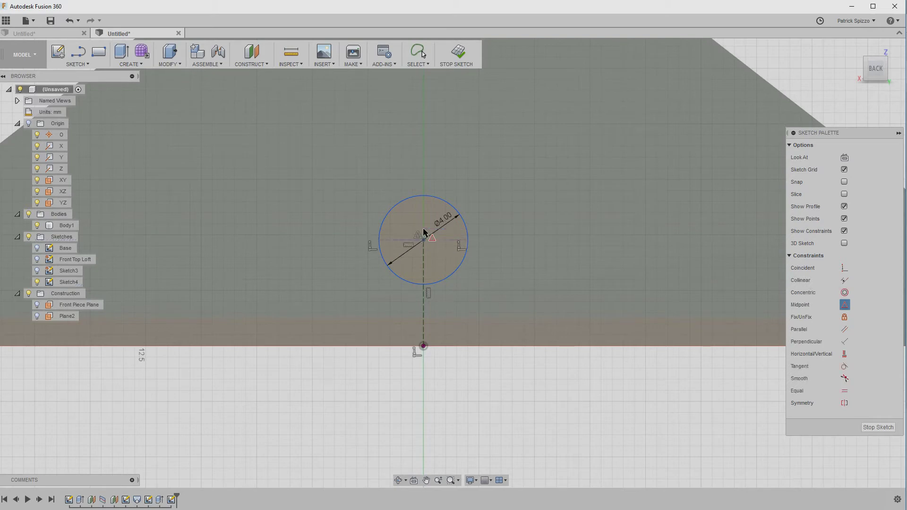
pyautogui.press('Escape')
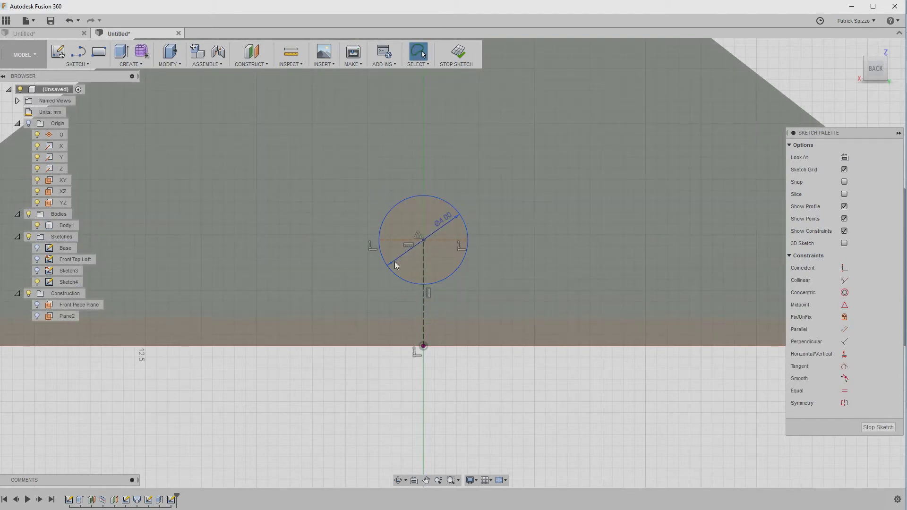
# - Draw side lines from the circle down to the base edge and close the bottom
pyautogui.press('l')
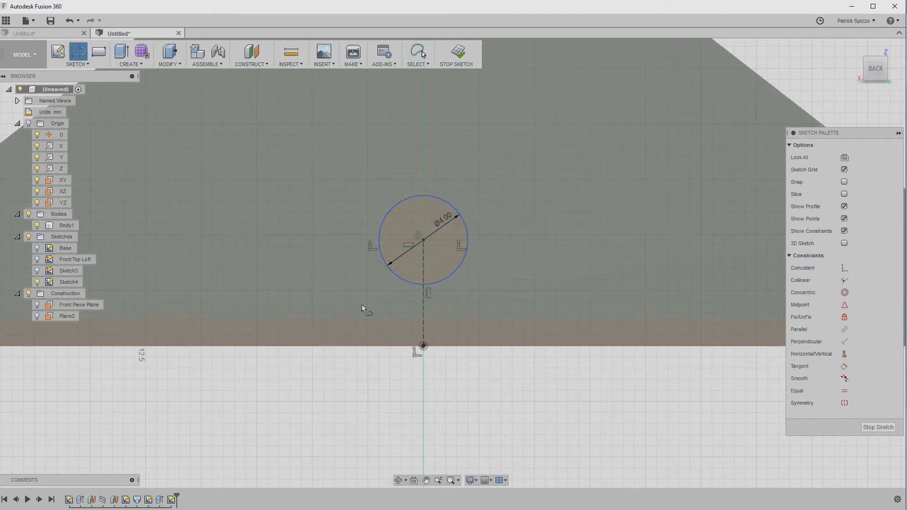
pyautogui.click(378, 242)
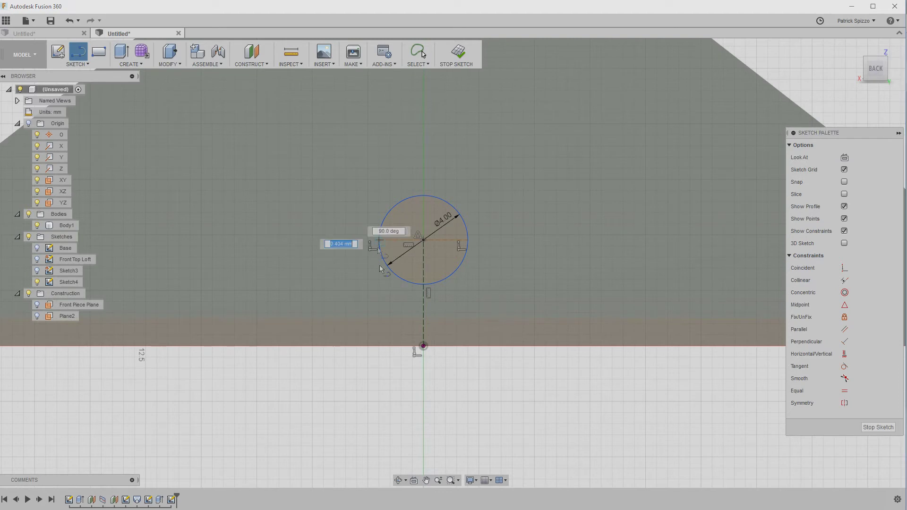
pyautogui.doubleClick(354, 347)
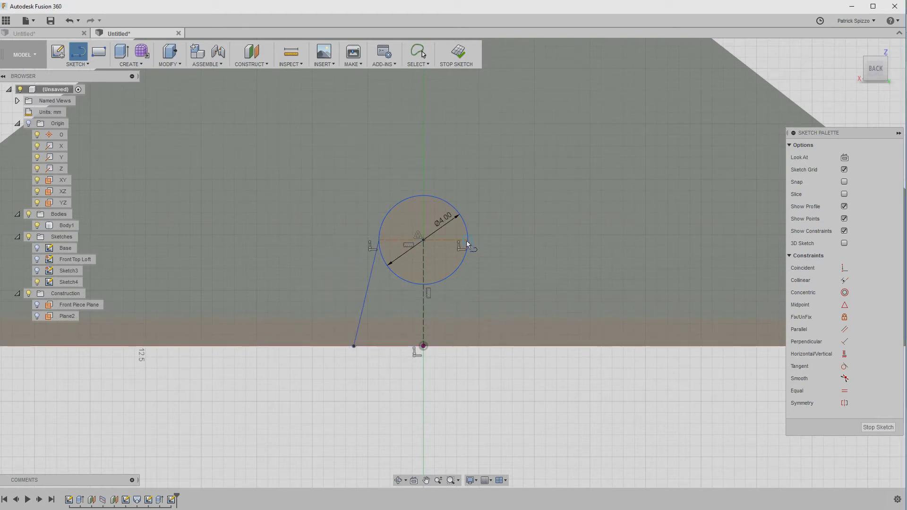
pyautogui.click(466, 244)
pyautogui.doubleClick(518, 346)
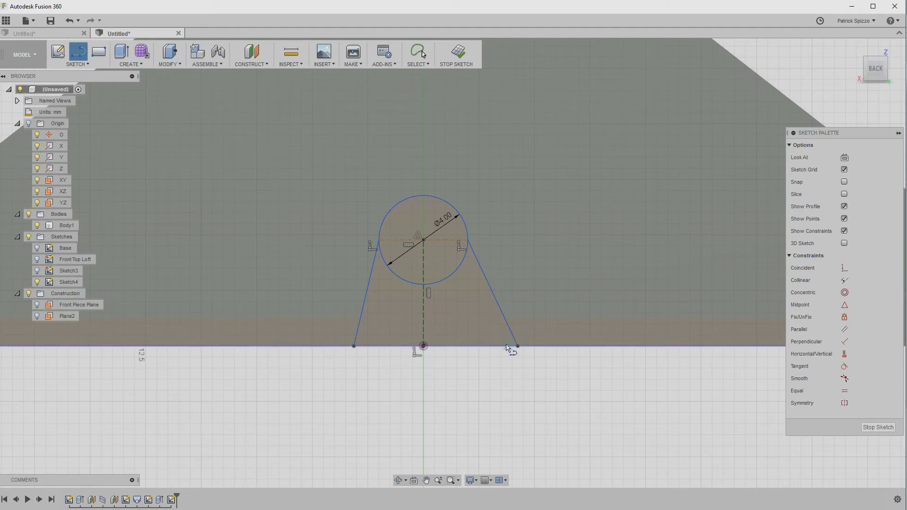
pyautogui.click(353, 347)
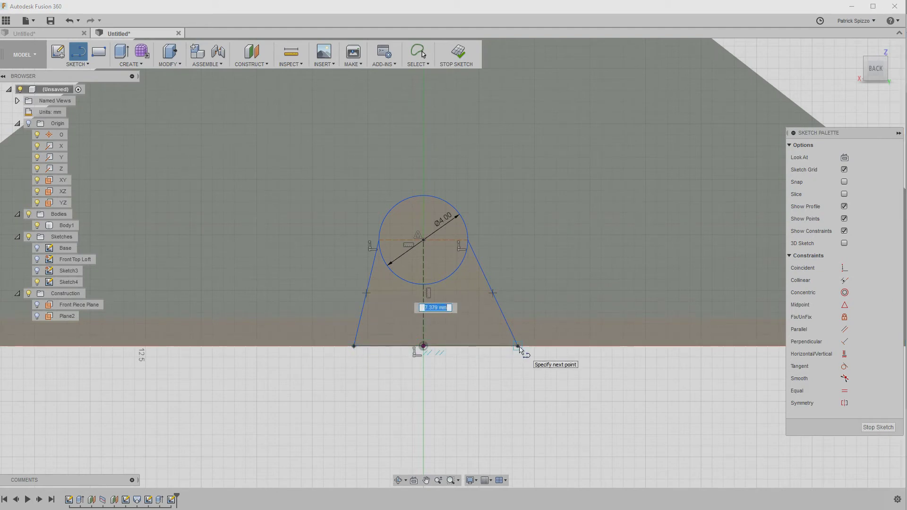
pyautogui.doubleClick(518, 346)
pyautogui.press('Escape')
# - Make the left and right side lines vertical
pyautogui.click(844, 354)
pyautogui.click(366, 293)
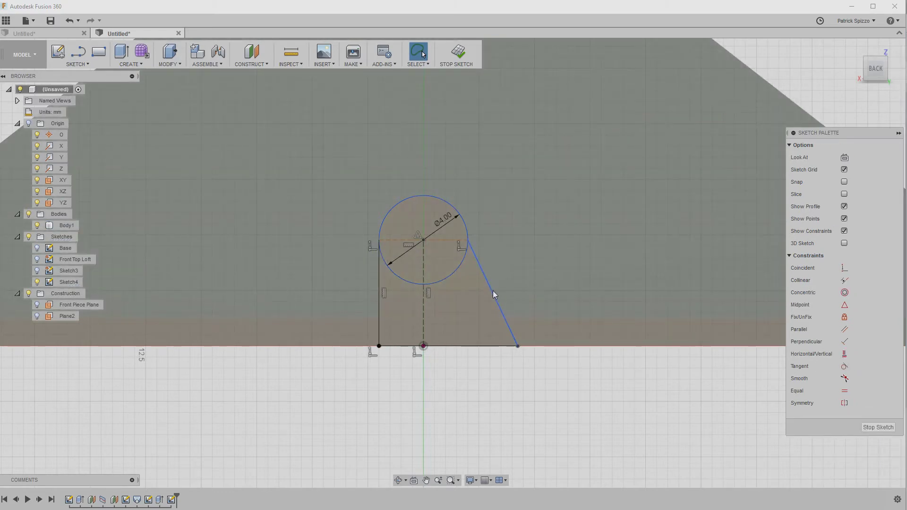
pyautogui.click(493, 292)
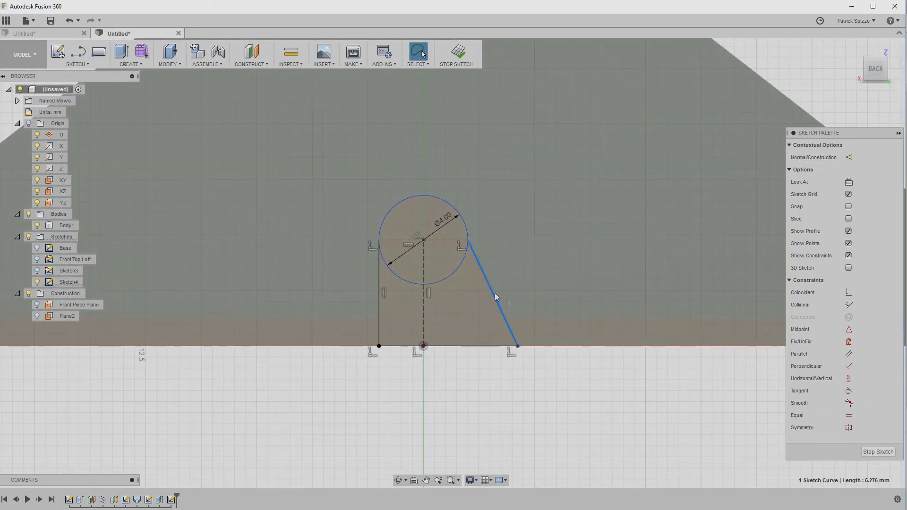
pyautogui.click(848, 378)
# - Dimension the circle centre 3 mm above the base and finish the sketch
pyautogui.click(424, 307)
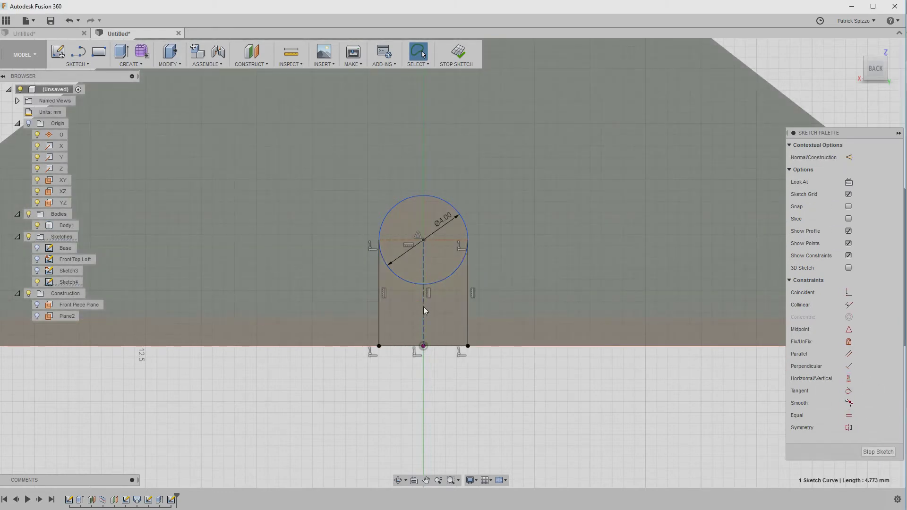
pyautogui.press('d')
pyautogui.click(444, 303)
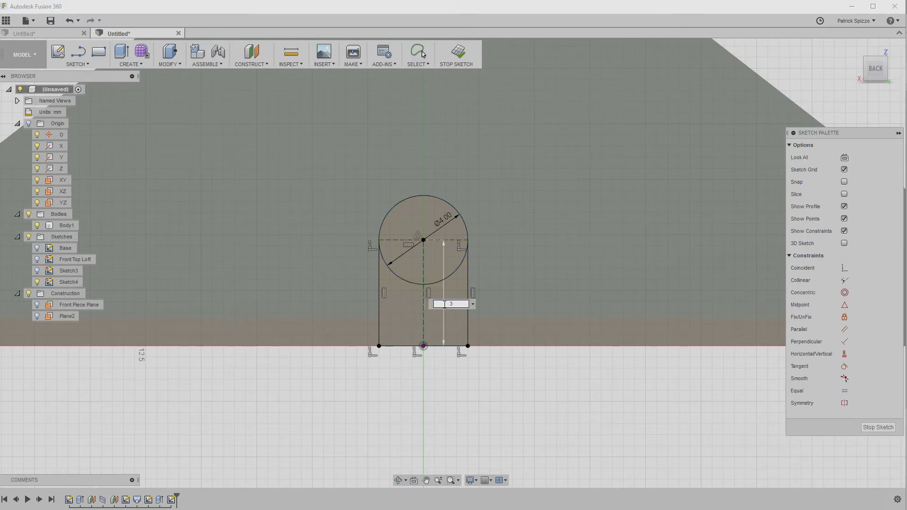
pyautogui.write('3')
pyautogui.press('Return')
pyautogui.click(456, 52)
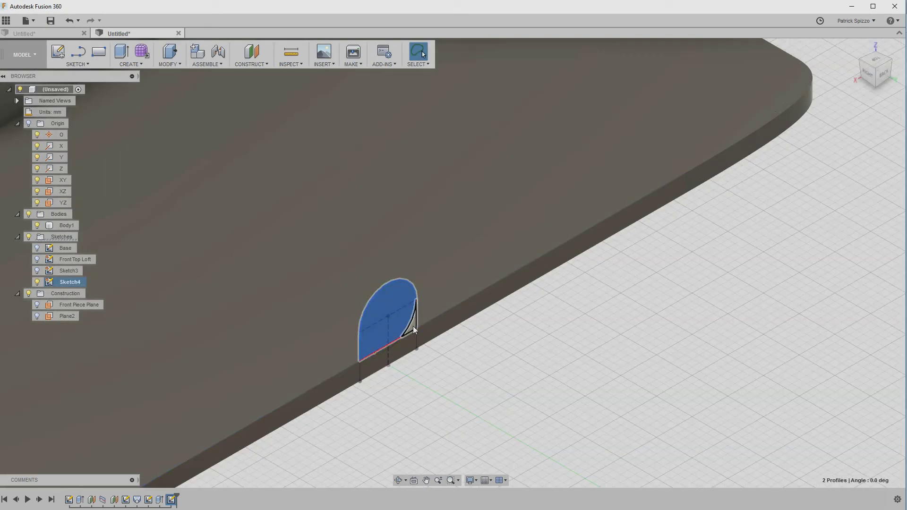
# - Extrude the circle and triangle shutter profiles into a round-topped shutter
pyautogui.click(413, 326)
pyautogui.press('e')
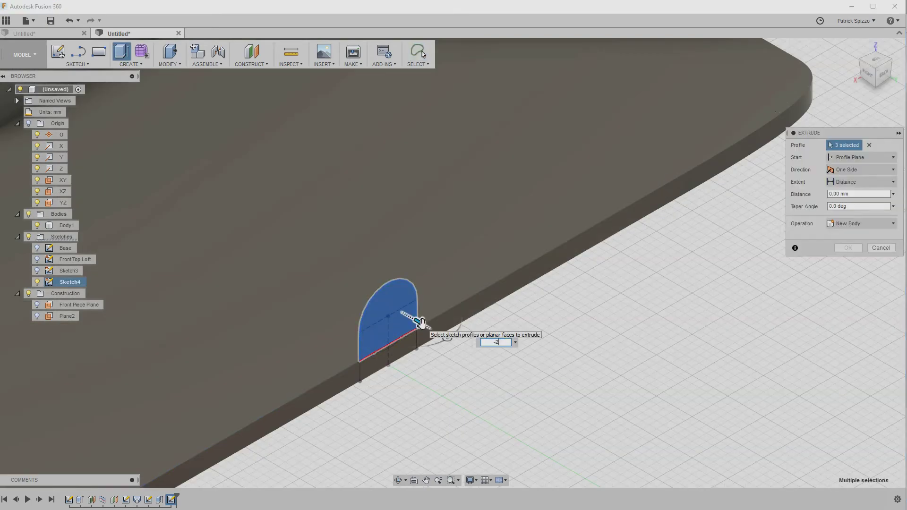
pyautogui.press('Return')
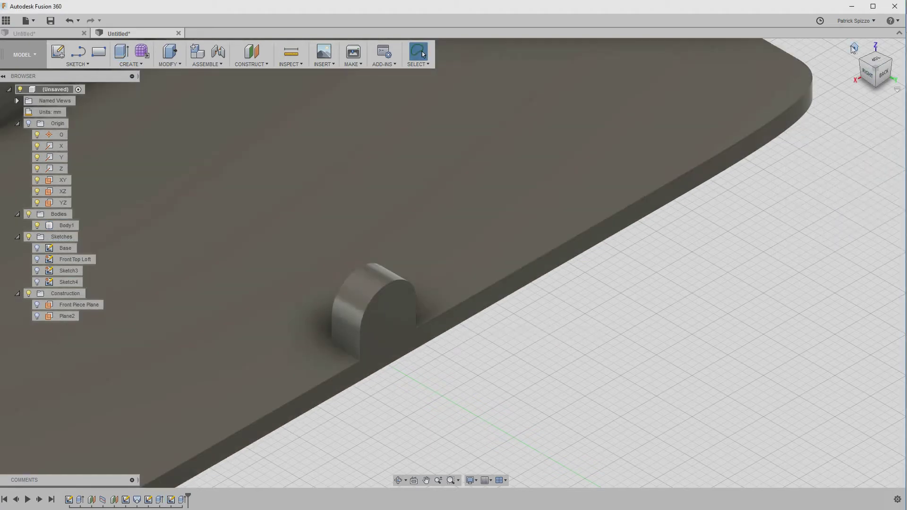
pyautogui.click(855, 47)
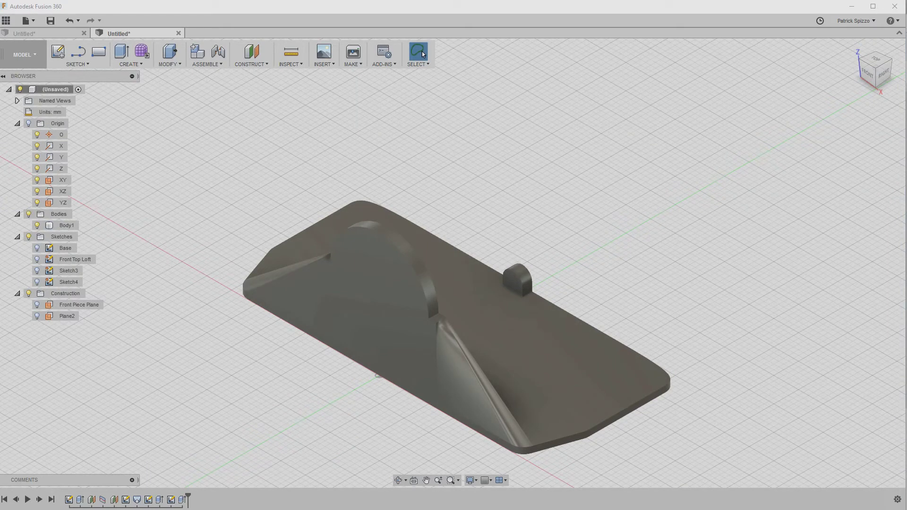
pyautogui.scroll(5, 319, 403)
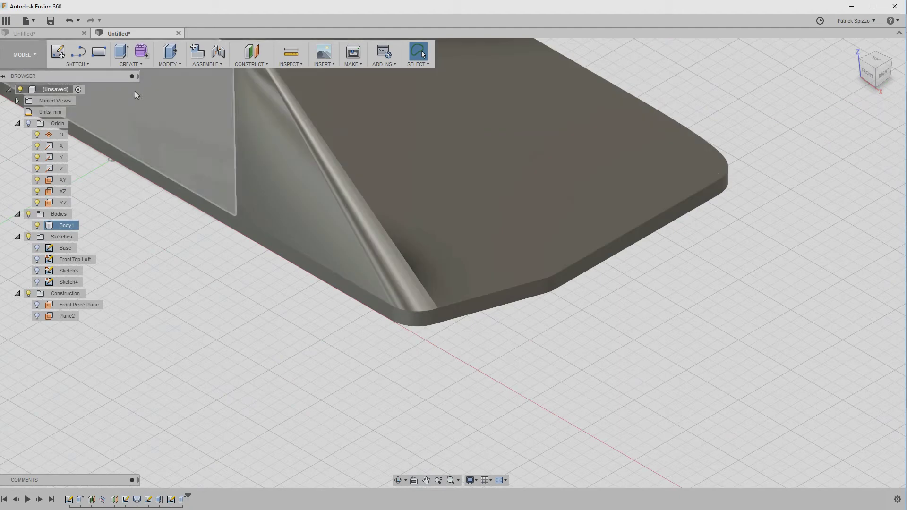
# - Start a sketch on the base's end face and draw a 2 mm circle
pyautogui.click(58, 52)
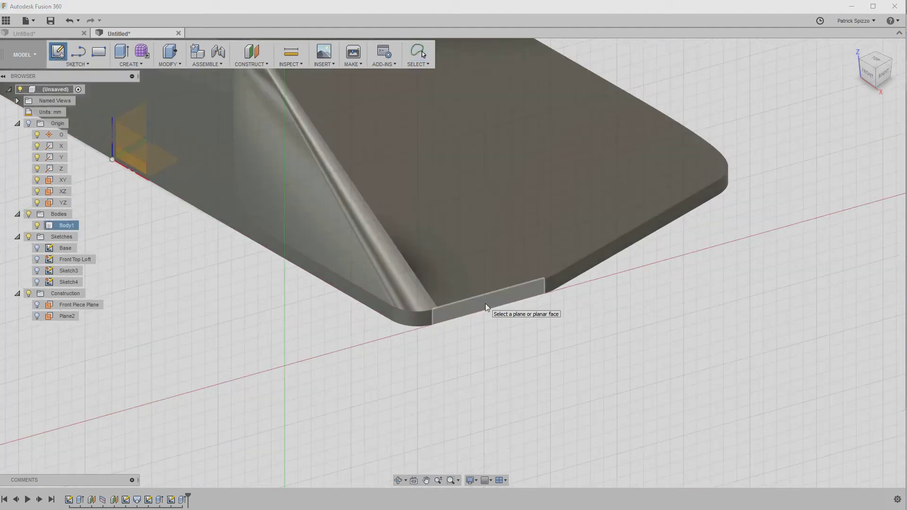
pyautogui.click(485, 304)
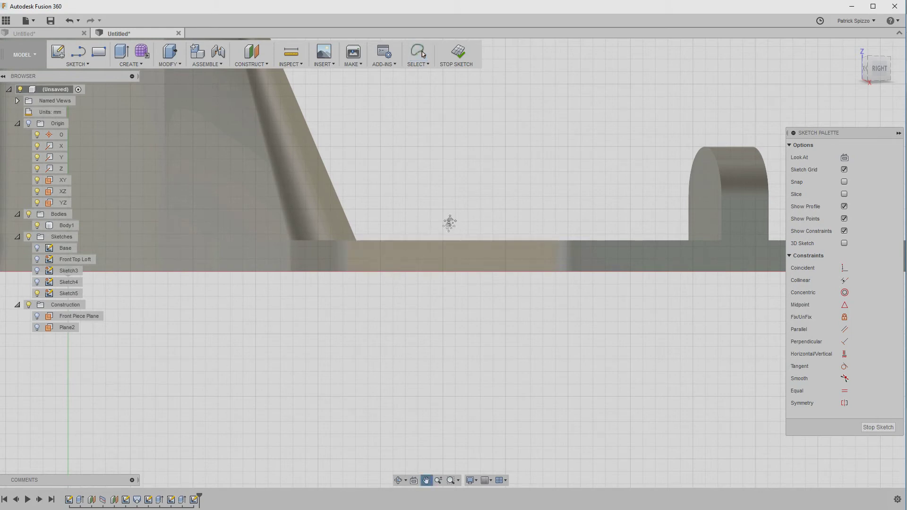
pyautogui.press('c')
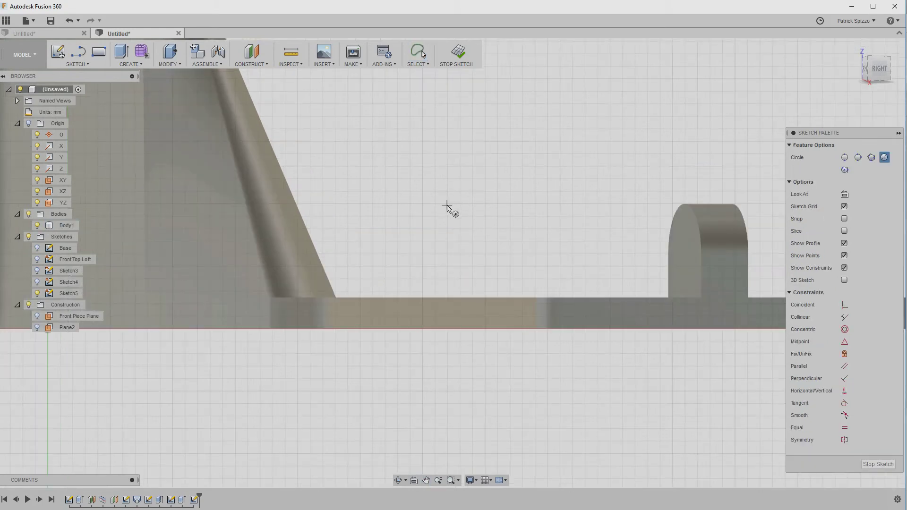
pyautogui.click(470, 198)
pyautogui.write('2')
pyautogui.press('Return')
pyautogui.press('Escape')
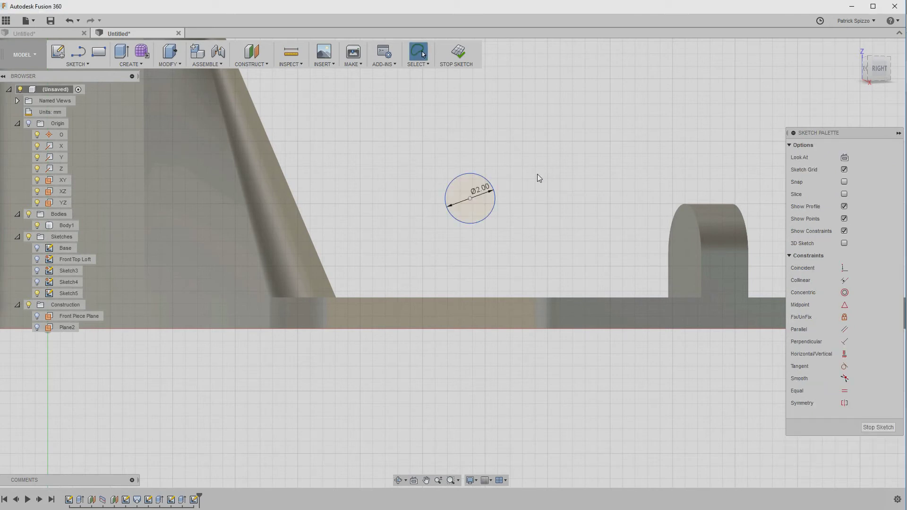
# - Draw a line from the circle centre down to the base and a chord across the circle
pyautogui.scroll(2, 499, 209)
pyautogui.press('l')
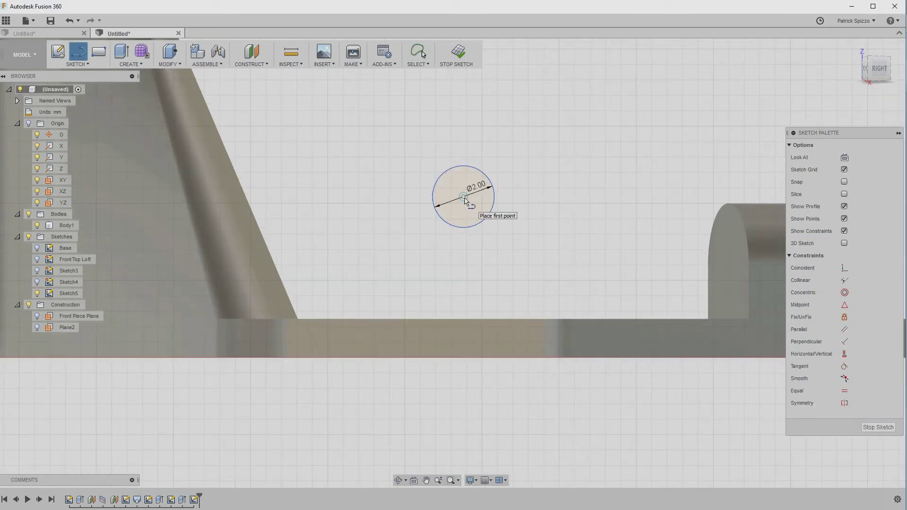
pyautogui.click(464, 198)
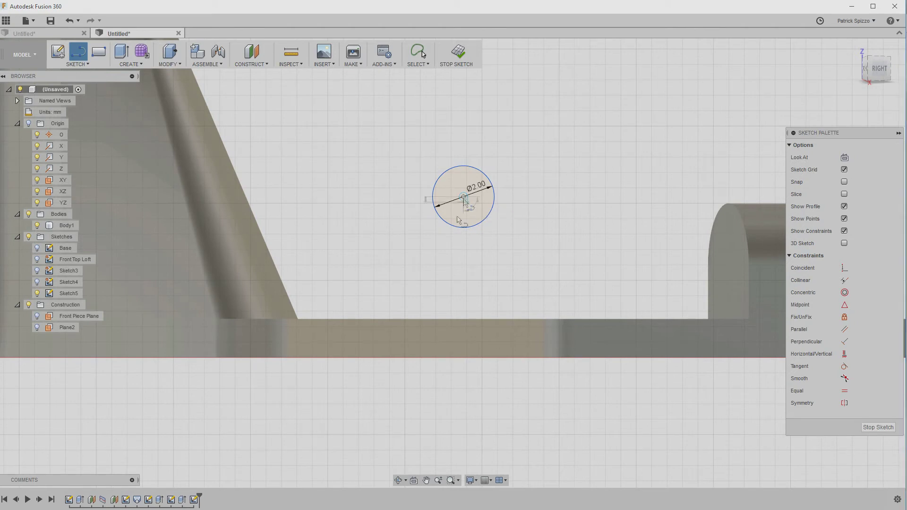
pyautogui.click(422, 321)
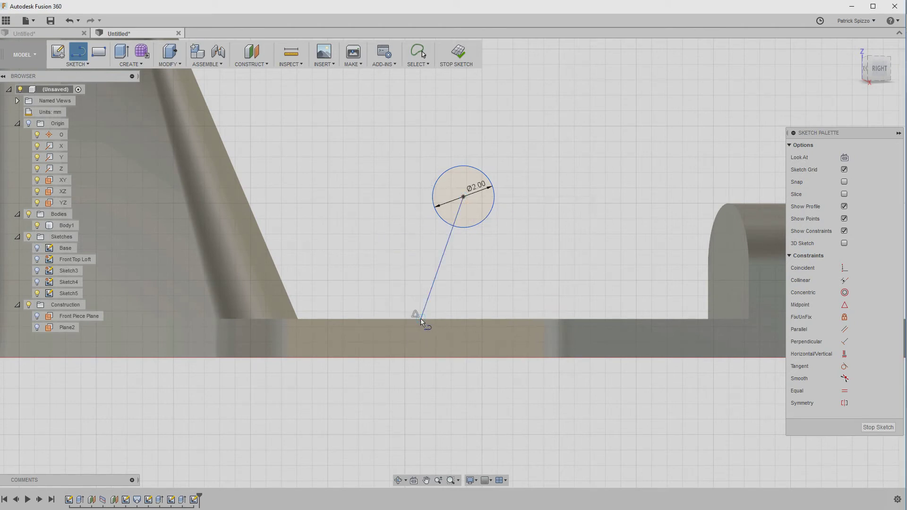
pyautogui.click(435, 184)
pyautogui.click(489, 177)
pyautogui.press('Escape')
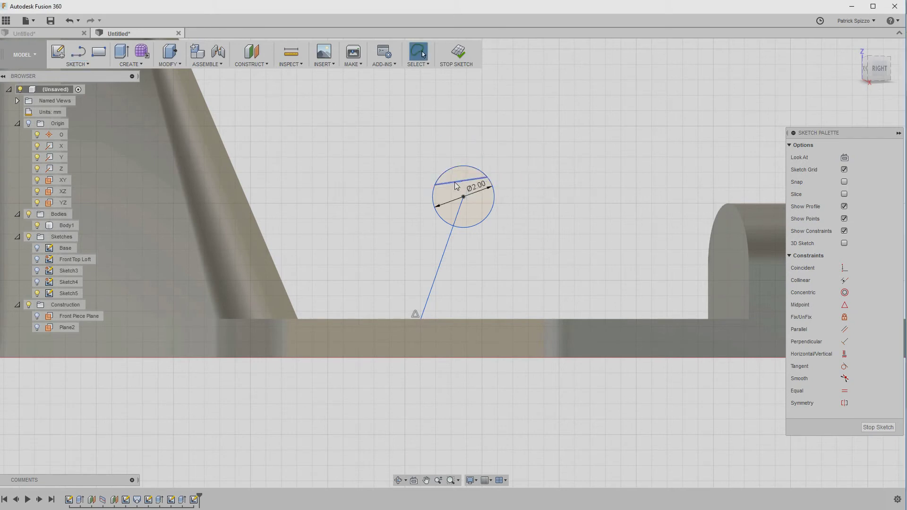
# - Make the centre line a vertical construction line and centre the chord on the circle
pyautogui.click(441, 259)
pyautogui.press('x')
pyautogui.click(845, 354)
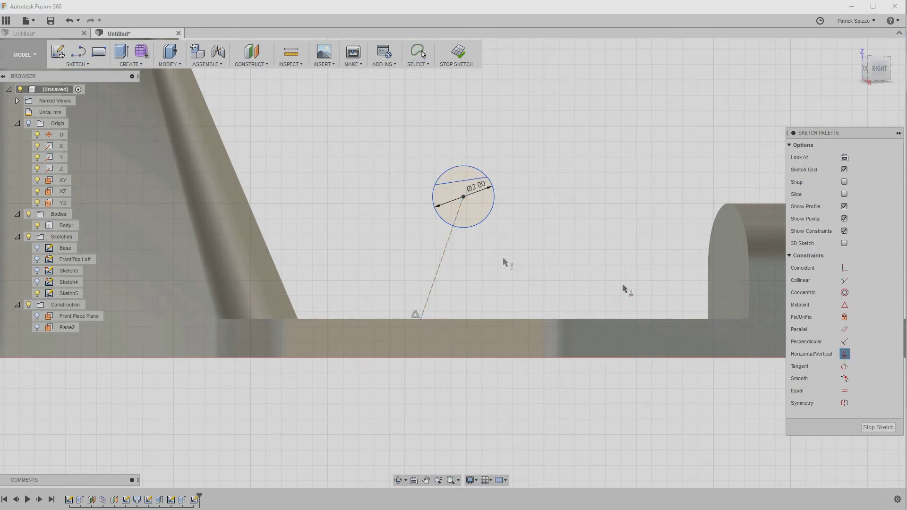
pyautogui.click(442, 258)
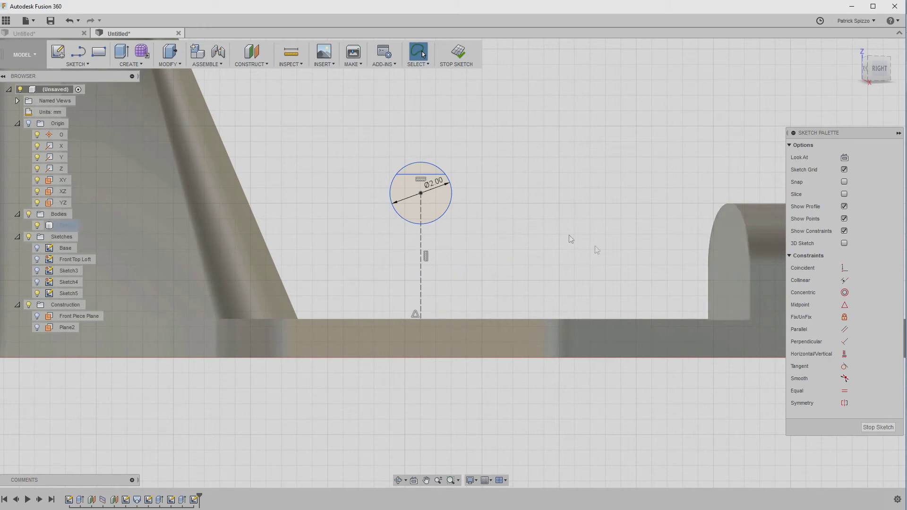
pyautogui.click(845, 305)
pyautogui.click(421, 193)
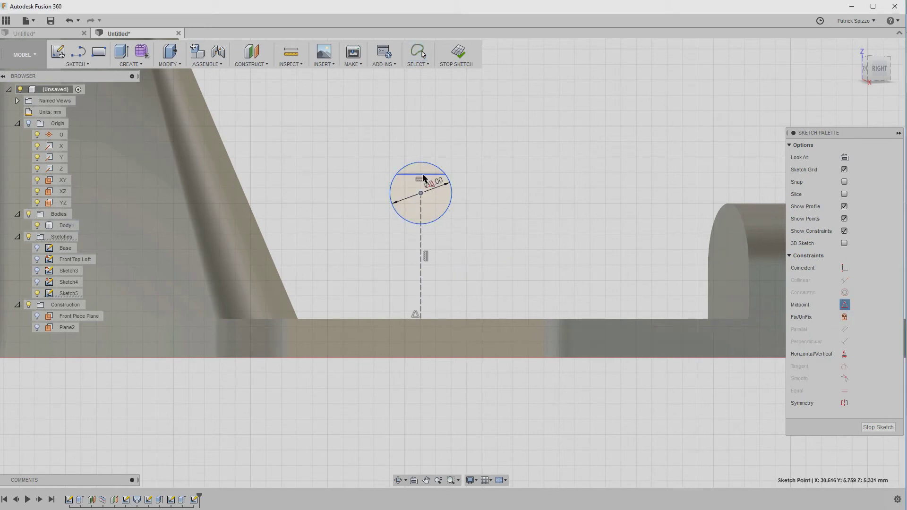
pyautogui.click(425, 174)
pyautogui.press('Escape')
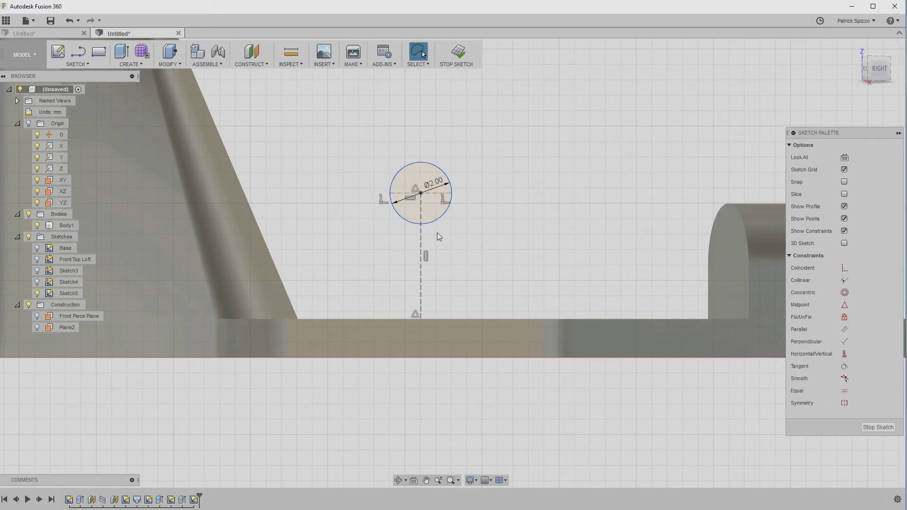
# - Dimension the circle centre 1 mm above the base
pyautogui.press('d')
pyautogui.click(427, 243)
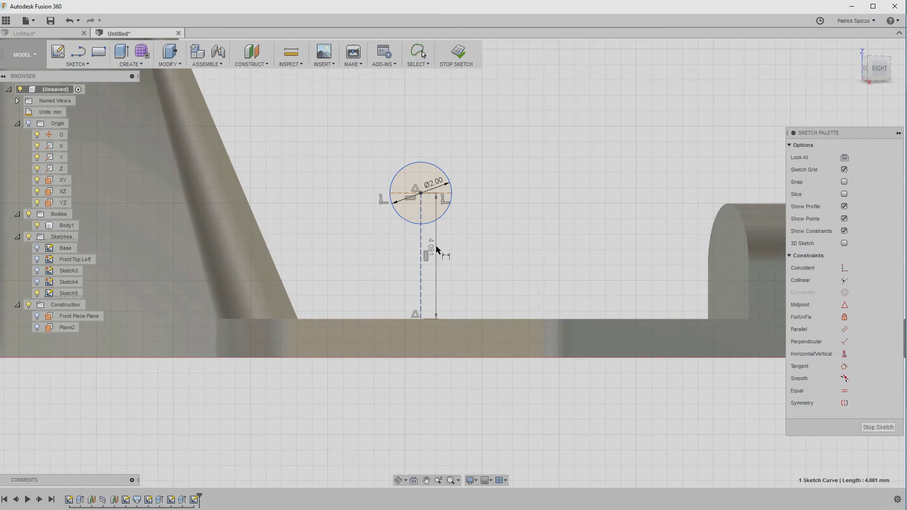
pyautogui.click(436, 246)
pyautogui.write('1')
pyautogui.press('Return')
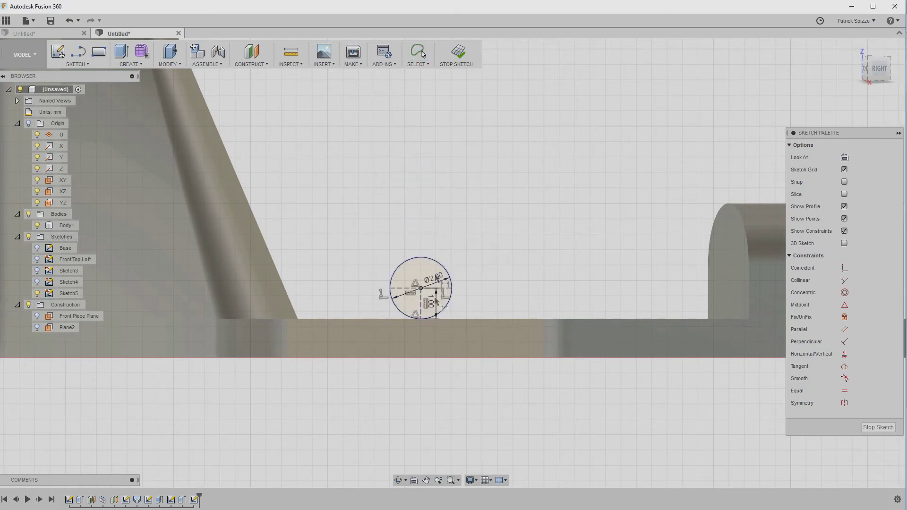
# - Draw side lines from the circle down to the plate edge and finish the sketch
pyautogui.press('l')
pyautogui.click(391, 291)
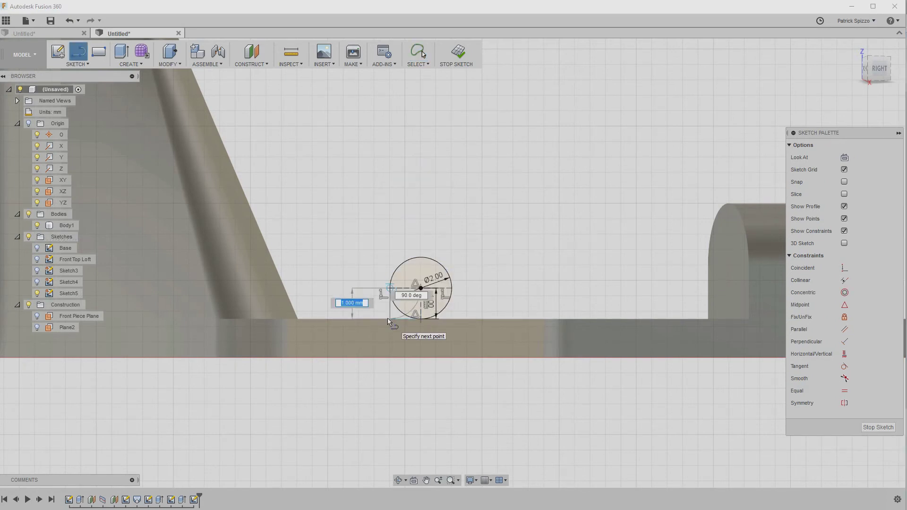
pyautogui.doubleClick(389, 319)
pyautogui.click(451, 289)
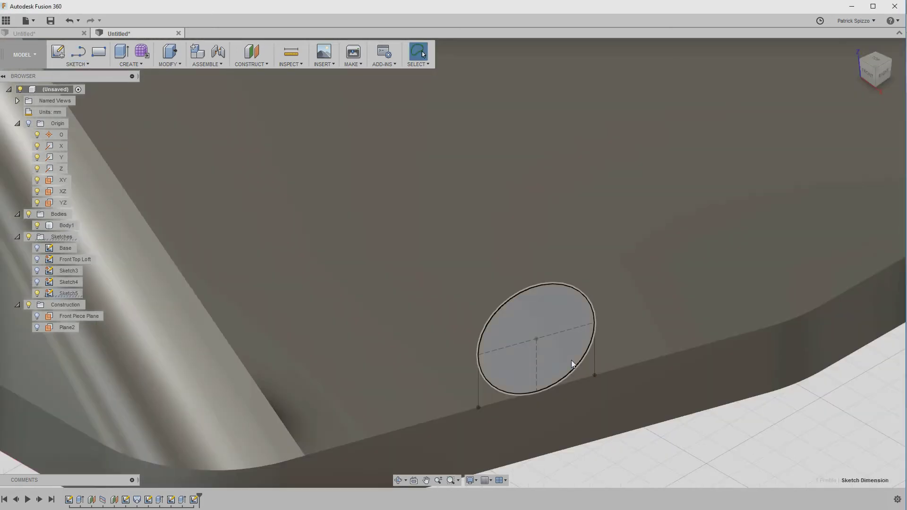
pyautogui.click(579, 363)
# - Extrude the circle and corner profiles -1 mm, joined to the body
pyautogui.keyDown('shift'); pyautogui.click(579, 376); pyautogui.keyUp('shift')
pyautogui.keyDown('shift'); pyautogui.click(486, 394); pyautogui.keyUp('shift')
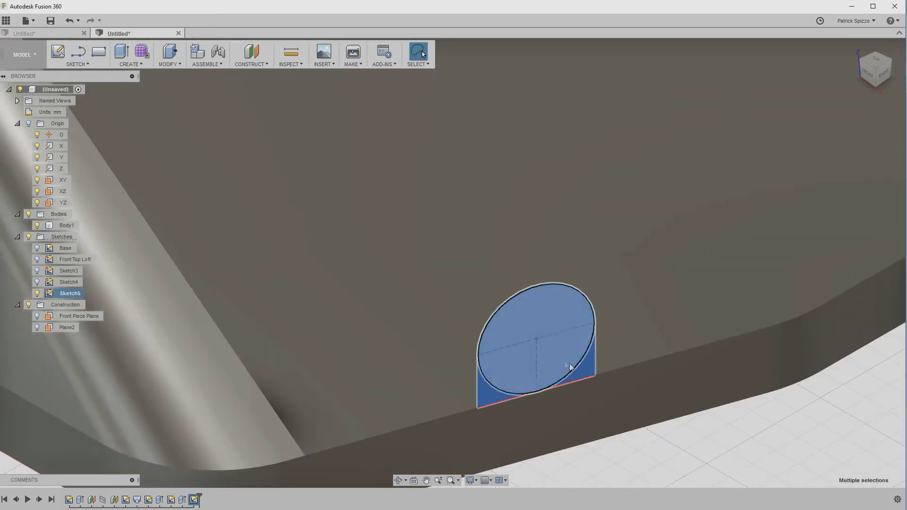
pyautogui.write('e-1')
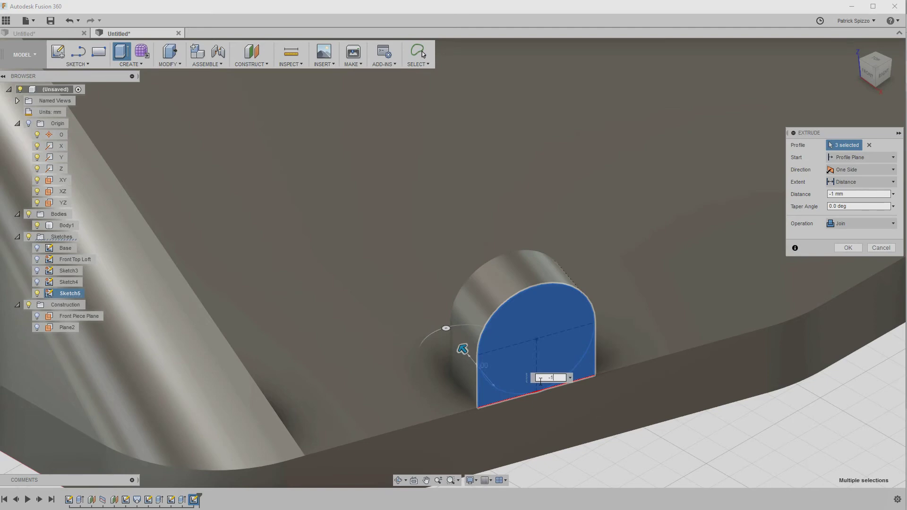
pyautogui.press('Return')
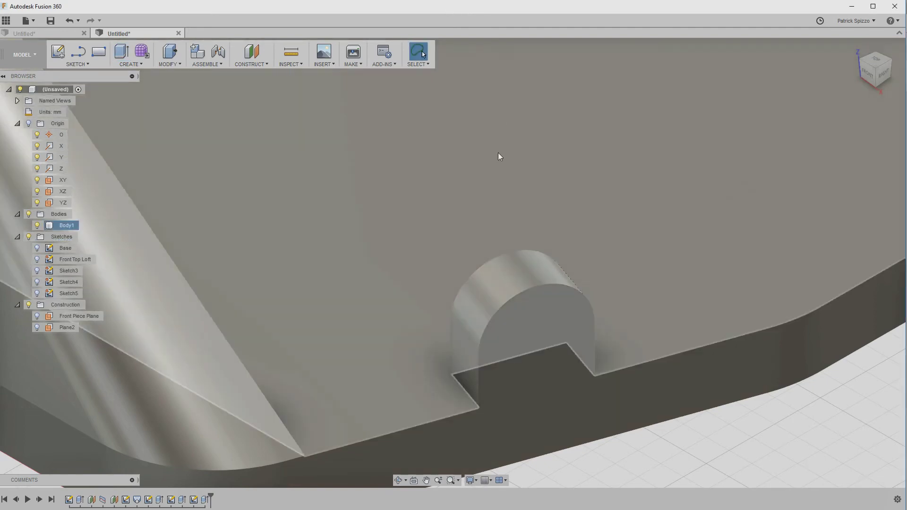
pyautogui.scroll(-3, 495, 149)
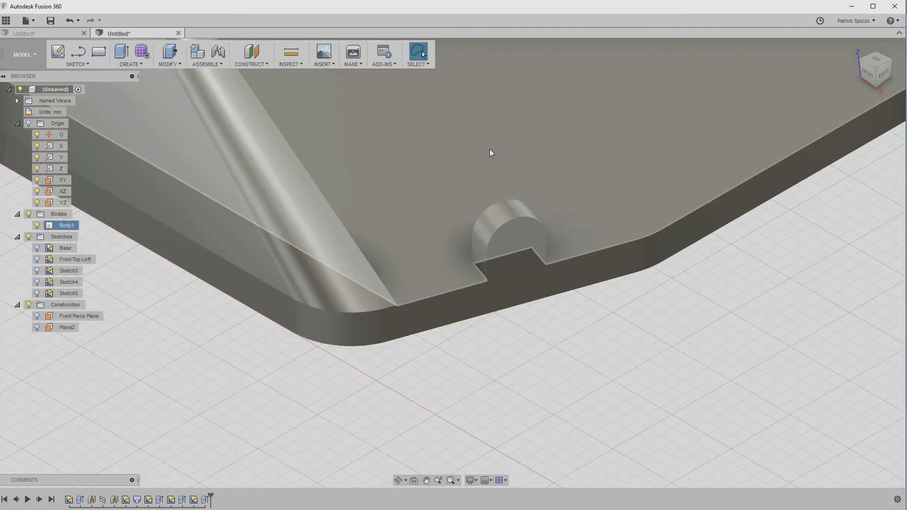
pyautogui.scroll(-10, 411, 340)
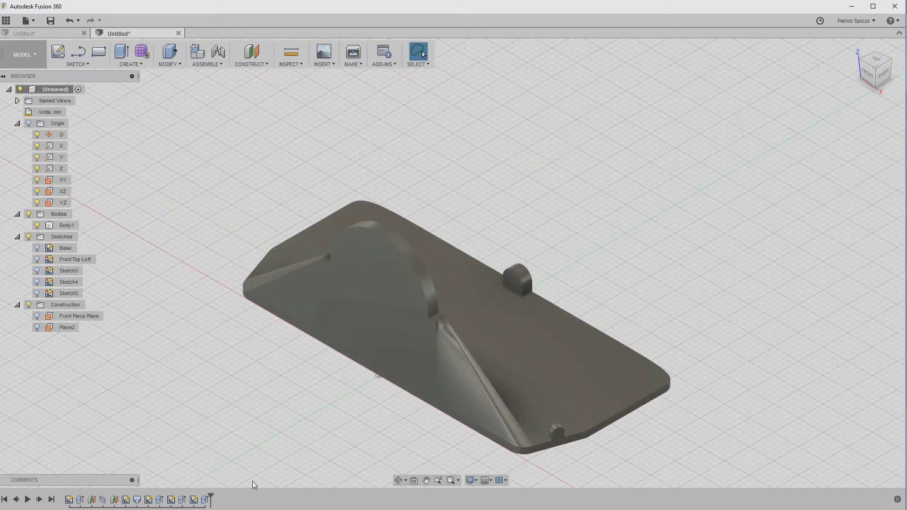
# - Change the tab extrusion's operation to New Body
pyautogui.doubleClick(205, 501)
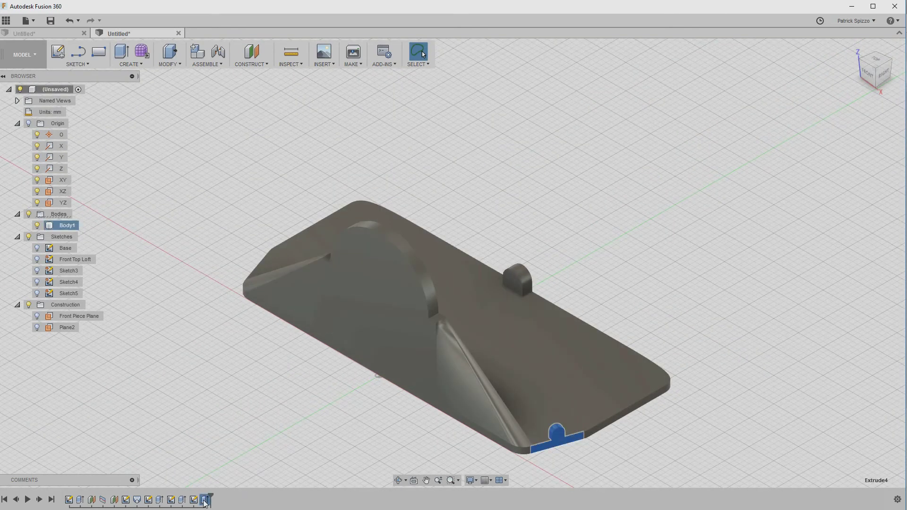
pyautogui.click(893, 224)
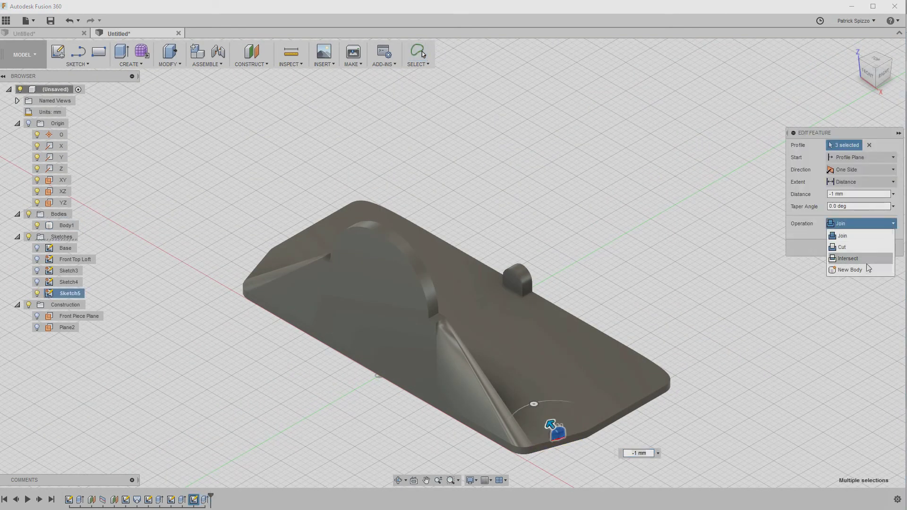
pyautogui.click(866, 269)
pyautogui.click(849, 248)
# - Mirror the tab body across the YZ plane
pyautogui.click(130, 63)
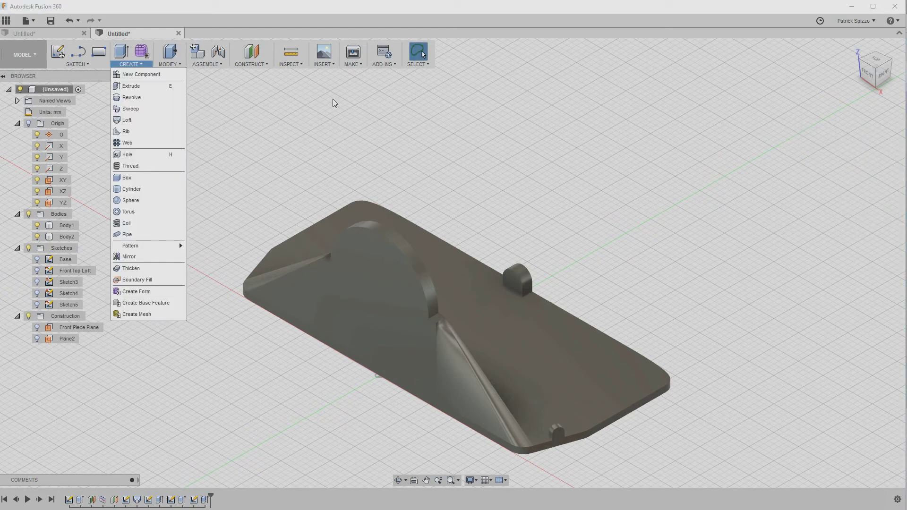
pyautogui.click(130, 256)
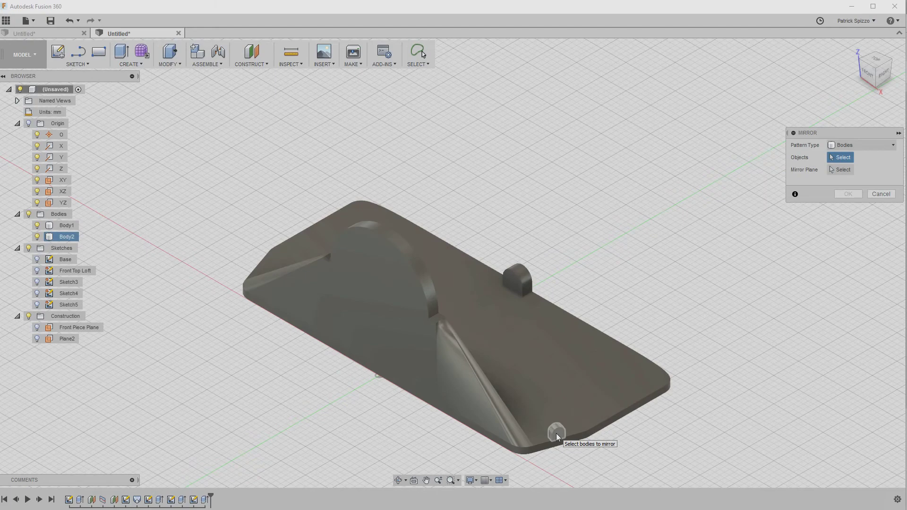
pyautogui.click(556, 434)
pyautogui.click(843, 170)
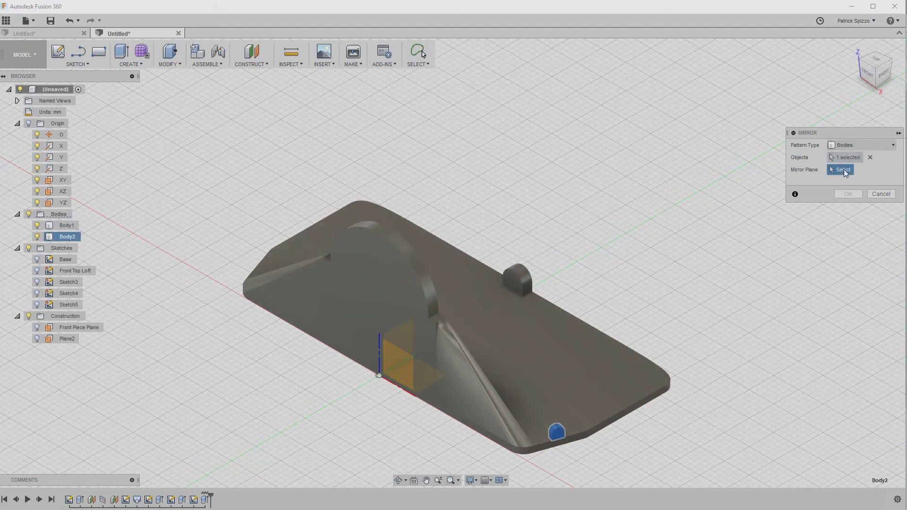
pyautogui.click(393, 339)
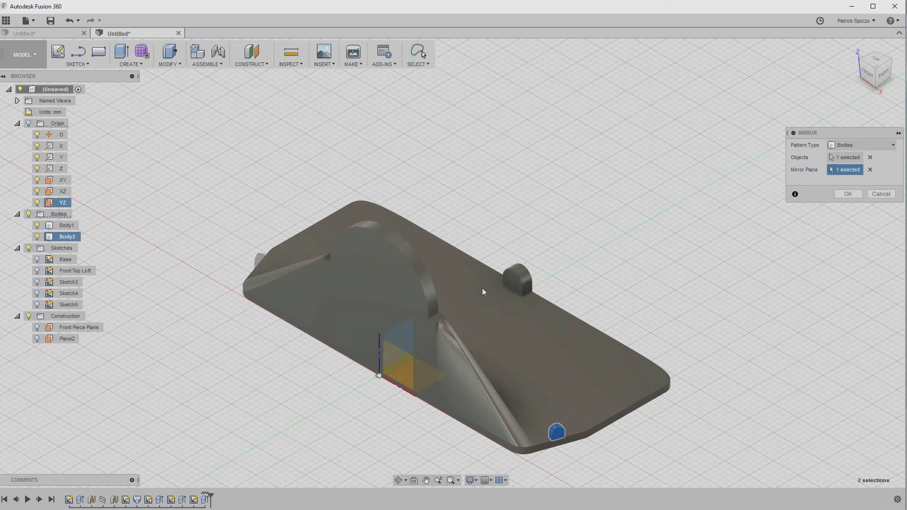
pyautogui.click(847, 194)
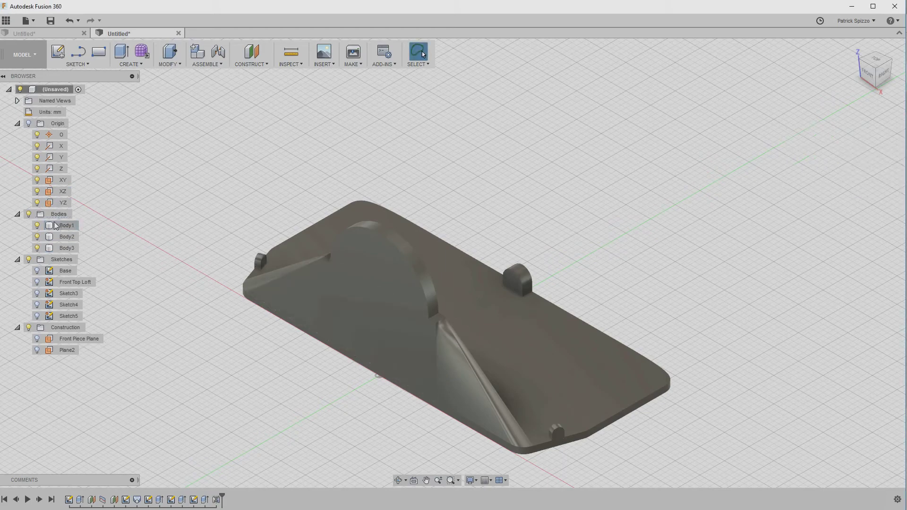
# - Join Body2 and Body3 into Body1 with Combine, leaving a single body
pyautogui.click(170, 64)
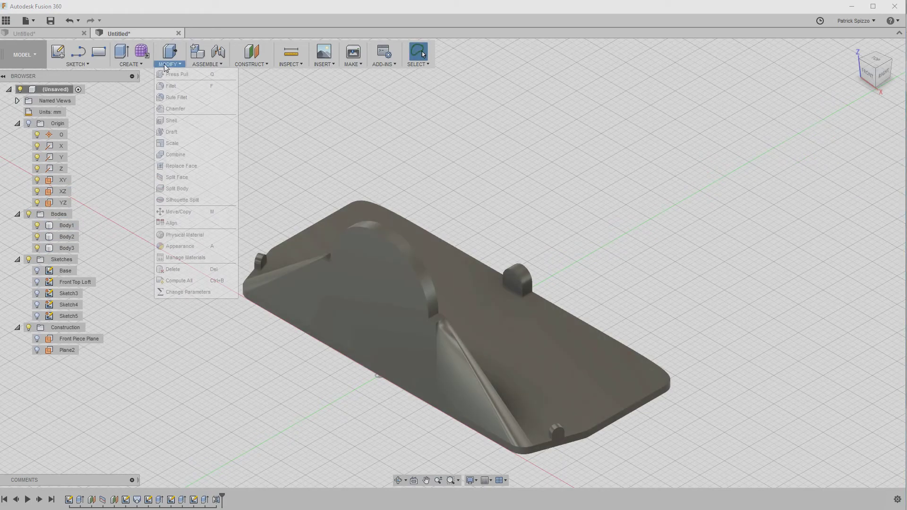
pyautogui.click(175, 154)
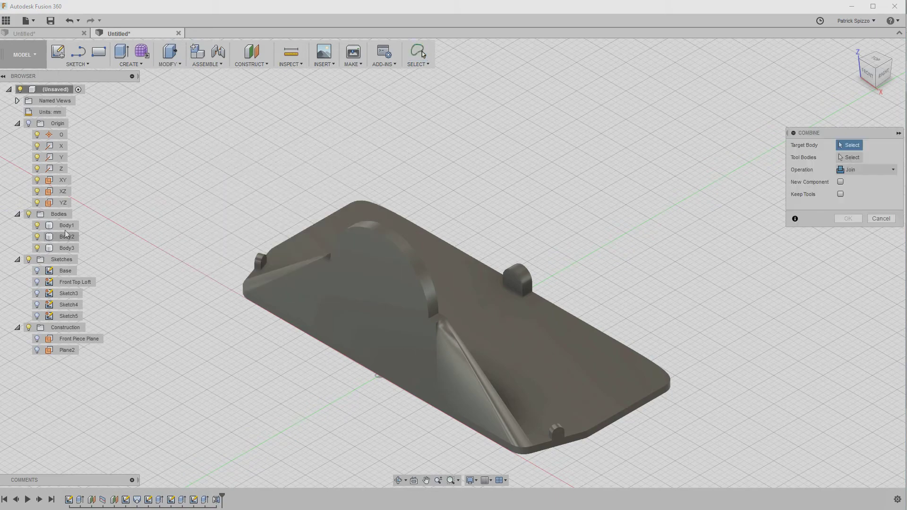
pyautogui.click(543, 333)
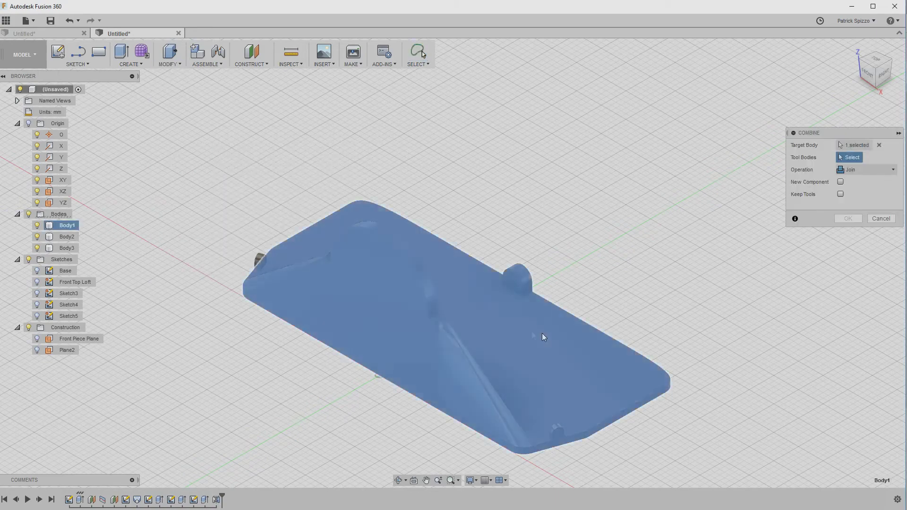
pyautogui.click(558, 437)
pyautogui.click(260, 261)
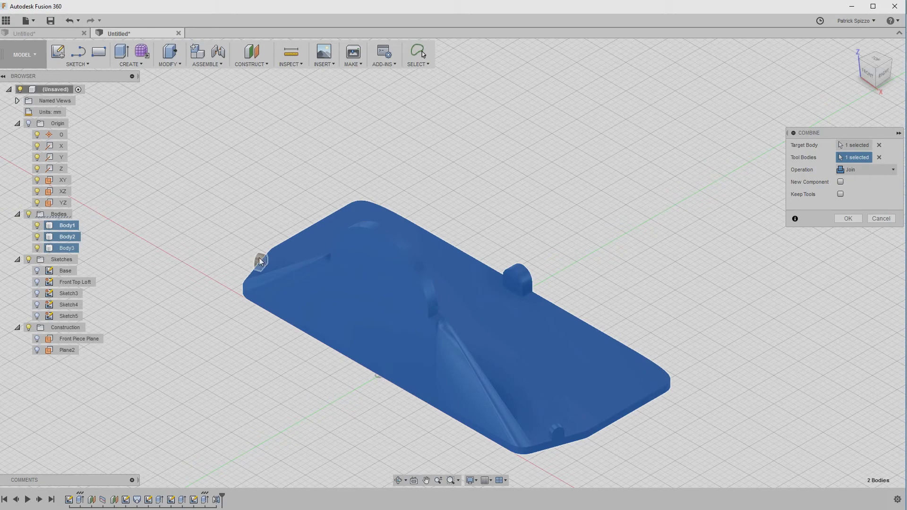
pyautogui.click(848, 218)
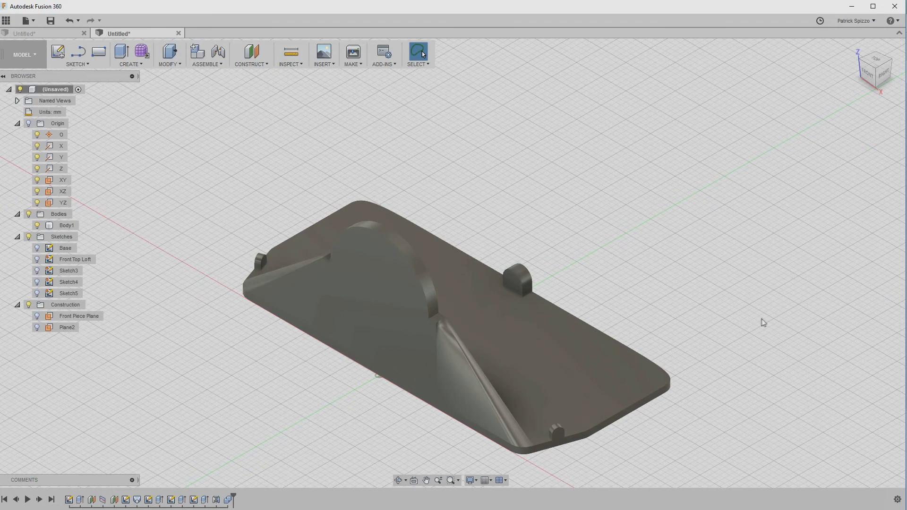
pyautogui.scroll(5, 708, 308)
# - Fillet the first ridge-shutter junction edge, shrinking the radius to avoid the error
pyautogui.moveTo(488, 324); pyautogui.dragTo(716, 247, button='middle')
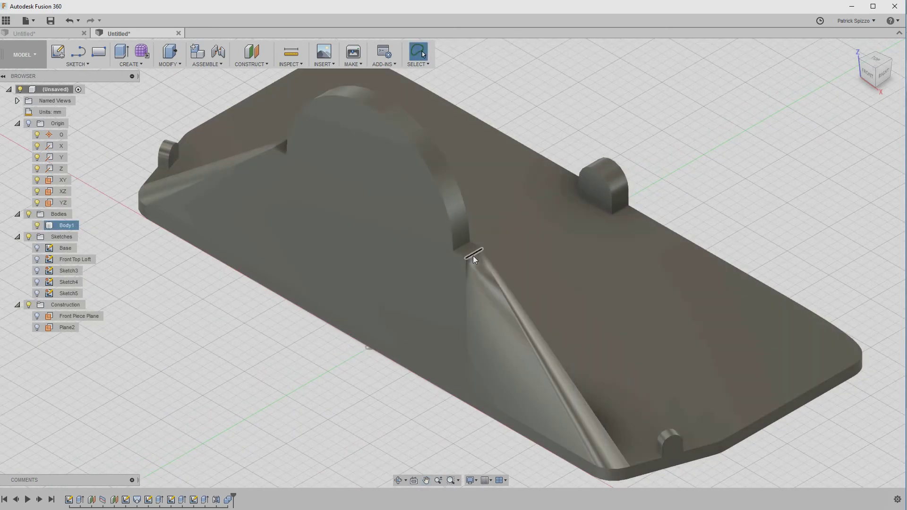
pyautogui.click(472, 256)
pyautogui.press('f')
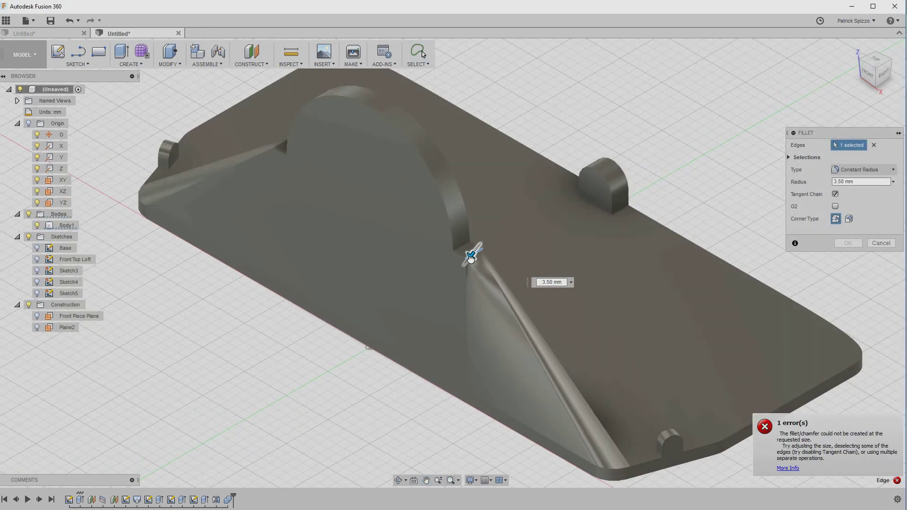
pyautogui.moveTo(471, 258)
pyautogui.mouseDown()
pyautogui.moveTo(490, 251)
pyautogui.moveTo(463, 243)
pyautogui.mouseUp()
pyautogui.scroll(3, 482, 254)
pyautogui.click(848, 243)
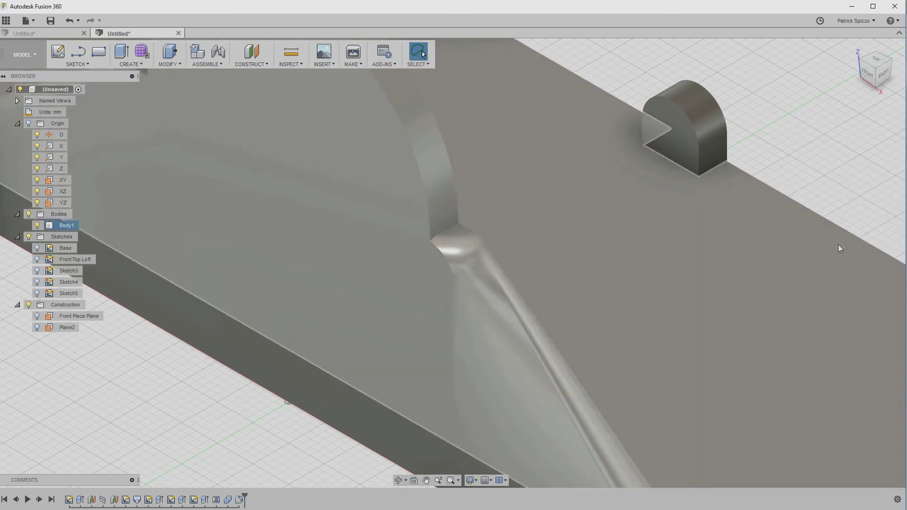
# - Add a 1.5 mm fillet on the junction edge at the other ridge
pyautogui.moveTo(154, 197); pyautogui.dragTo(292, 247, button='middle')
pyautogui.scroll(-3, 292, 247)
pyautogui.click(314, 174)
pyautogui.press('f')
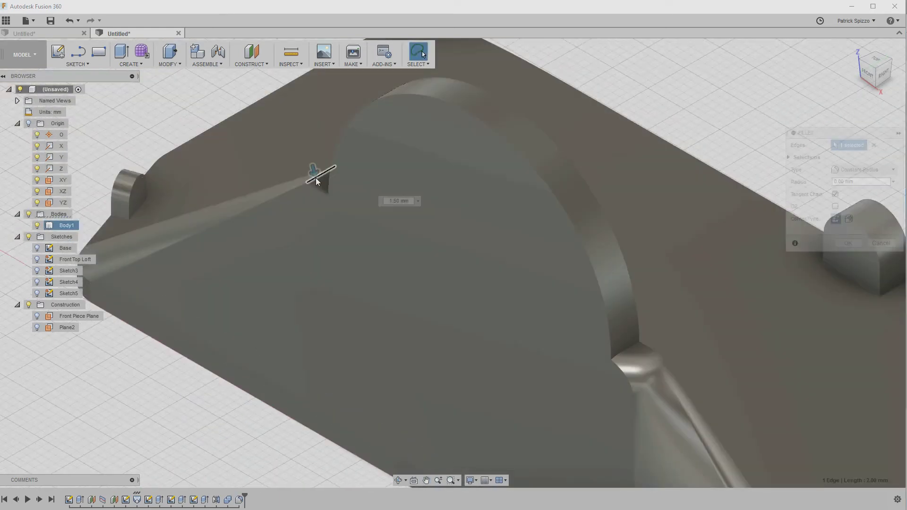
pyautogui.press('Return')
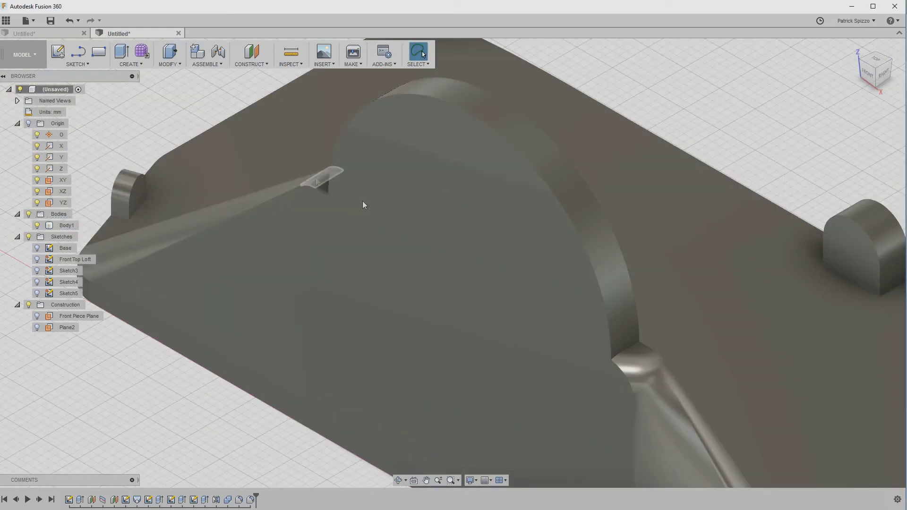
pyautogui.keyDown('shift'); pyautogui.moveTo(364, 202); pyautogui.dragTo(542, 243, button='middle'); pyautogui.keyUp('shift')
pyautogui.scroll(-5, 542, 243)
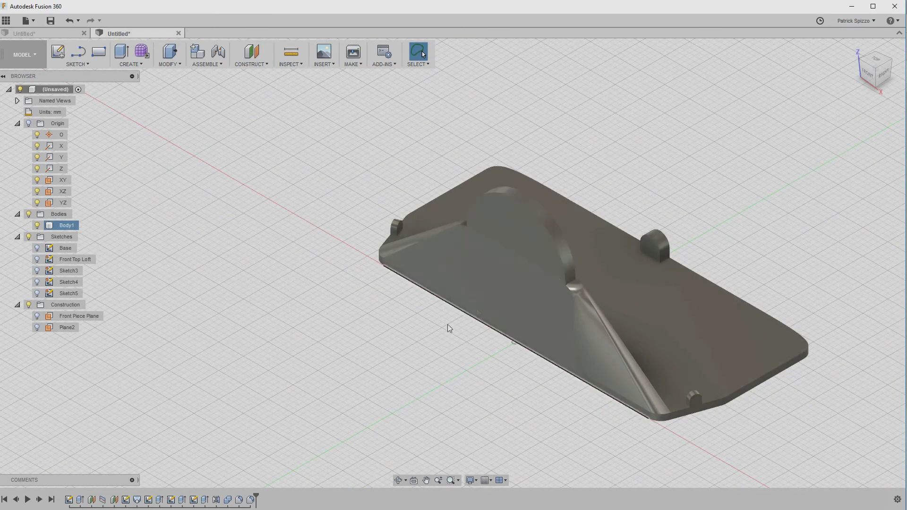
# - Edit the loft with Chain Selection off, replacing the second profile with the slot sketch
pyautogui.press('F6')
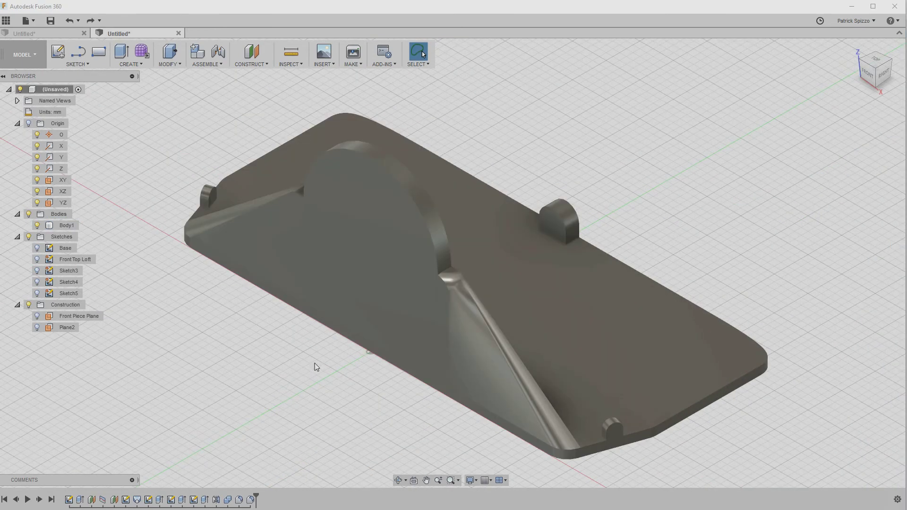
pyautogui.doubleClick(136, 500)
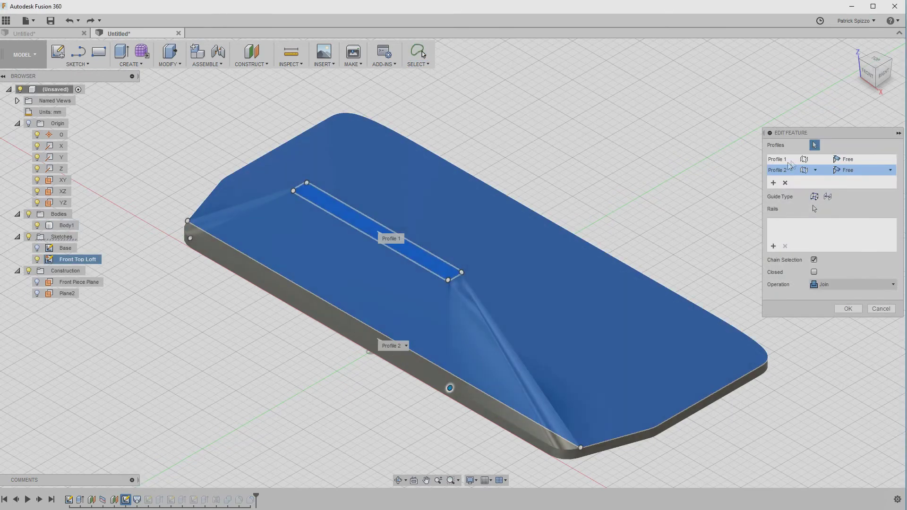
pyautogui.click(815, 260)
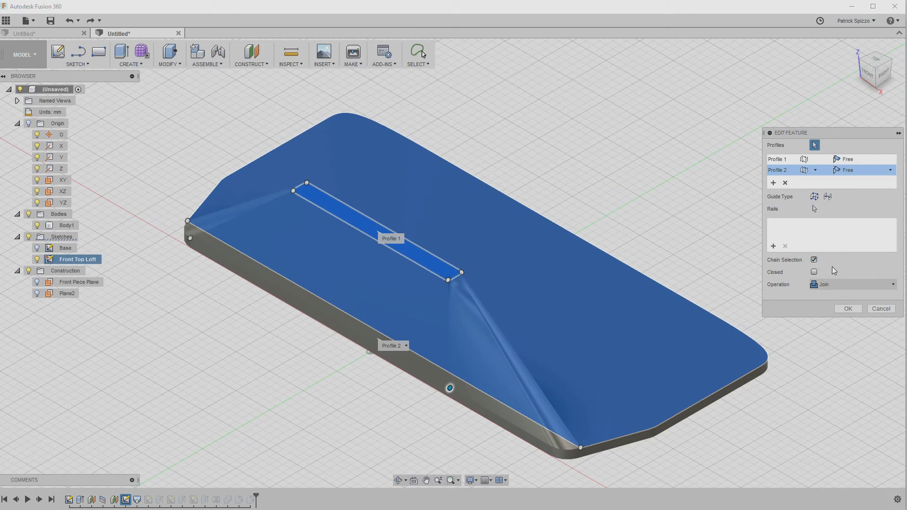
pyautogui.click(785, 183)
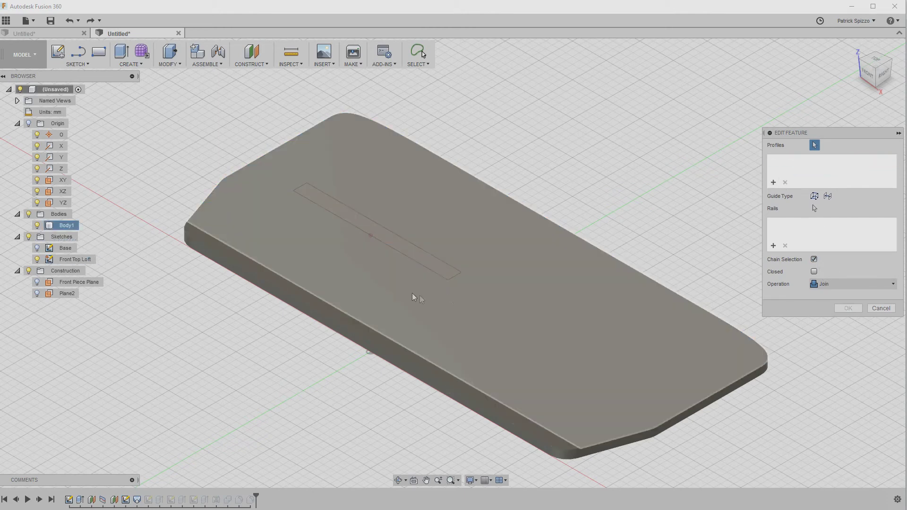
pyautogui.click(409, 251)
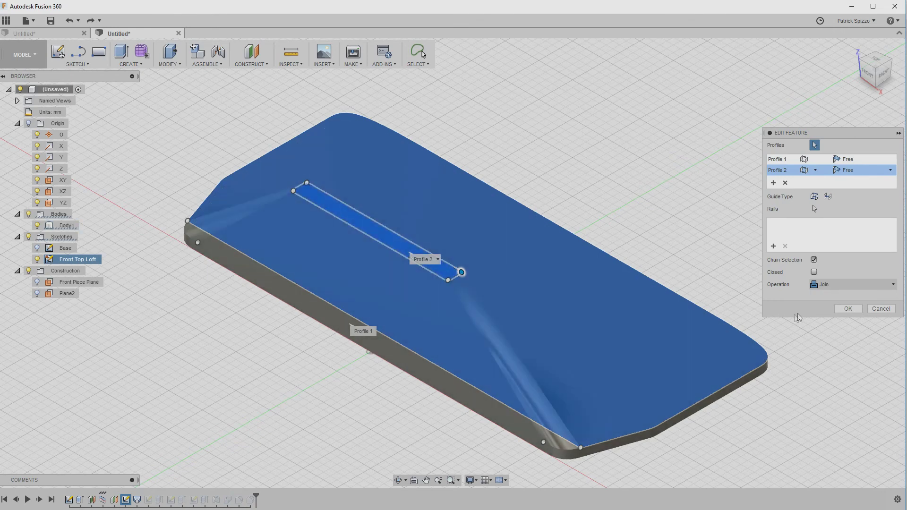
pyautogui.click(845, 308)
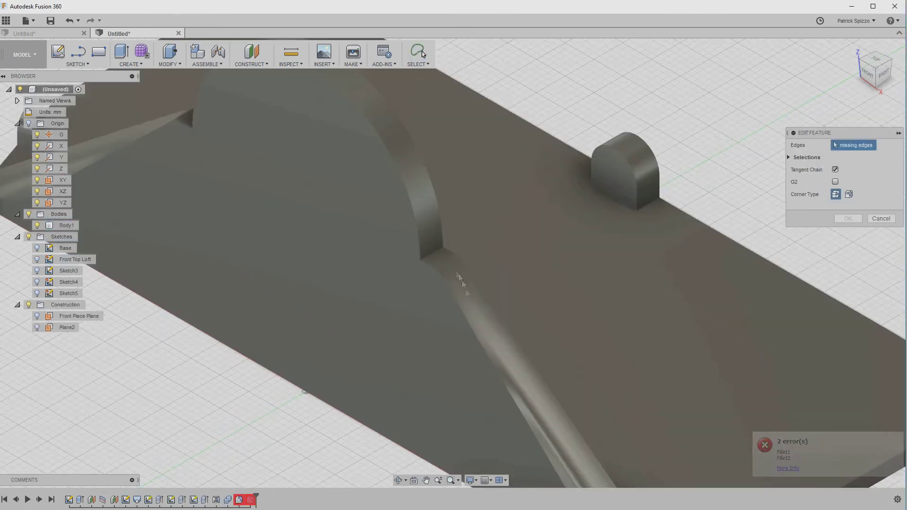
# - Reapply the broken fillet so the cover rebuilds without errors
pyautogui.press('Return')
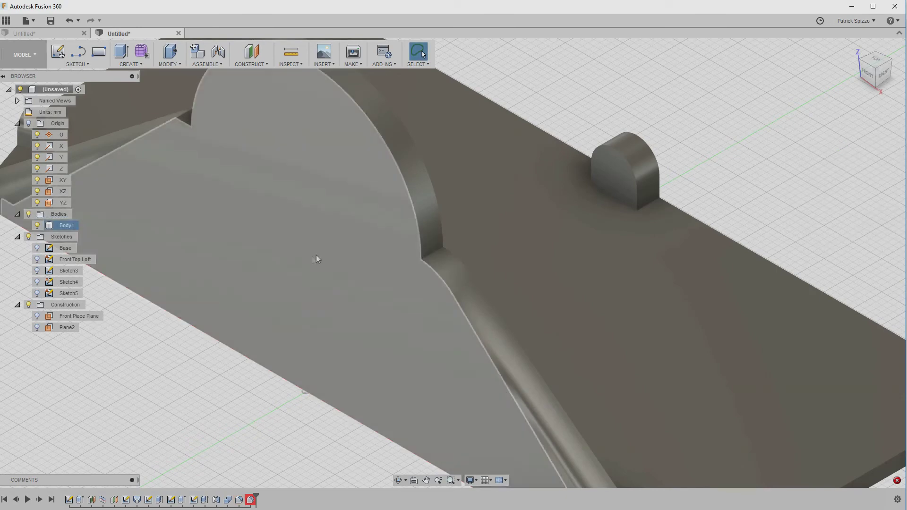
pyautogui.press('Return')
pyautogui.scroll(-10, 548, 287)
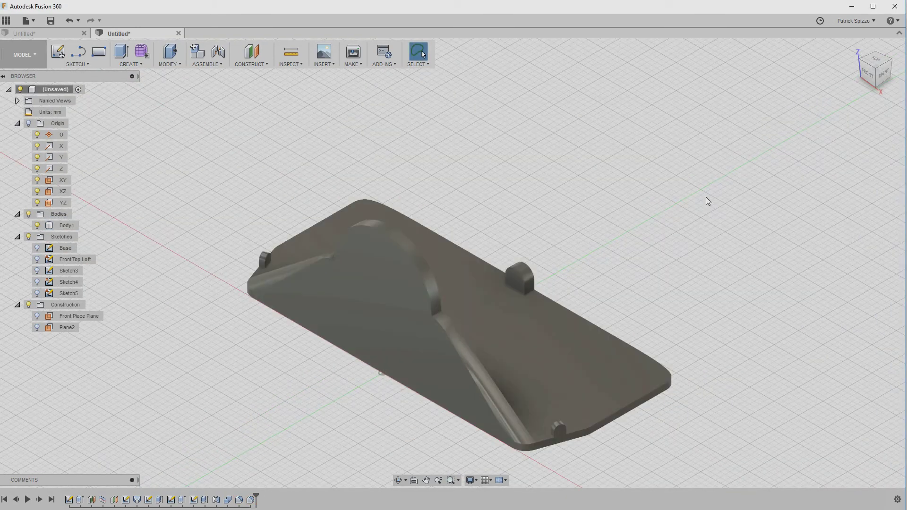